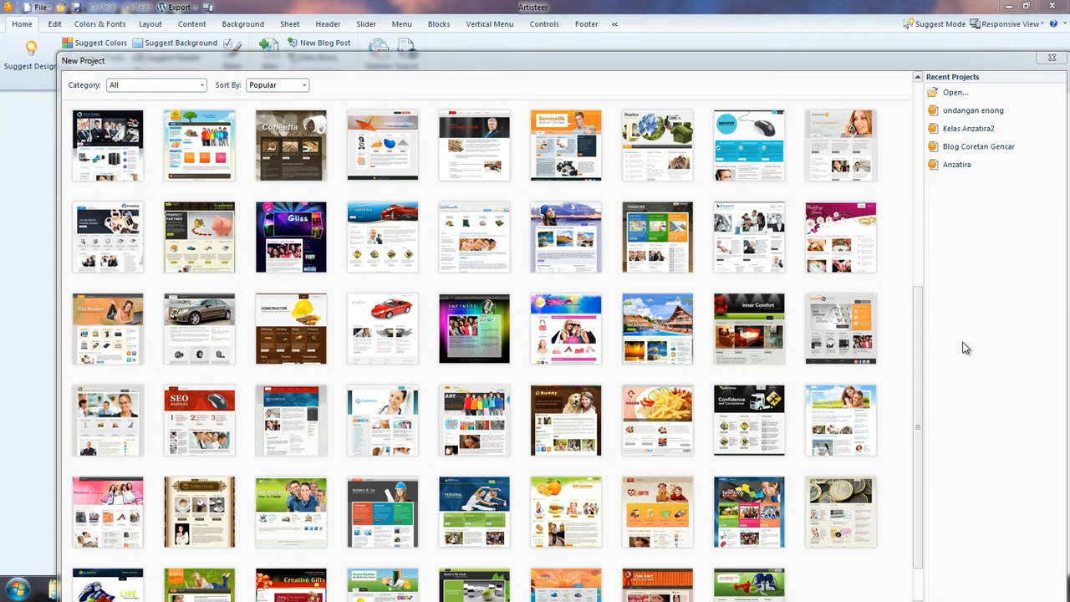
# Browse the popular website templates in the New Project gallery, covering all categories from first to last
pyautogui.moveTo(917, 329)
pyautogui.mouseDown()
pyautogui.moveTo(916, 126)
pyautogui.moveTo(907, 335)
pyautogui.mouseUp()
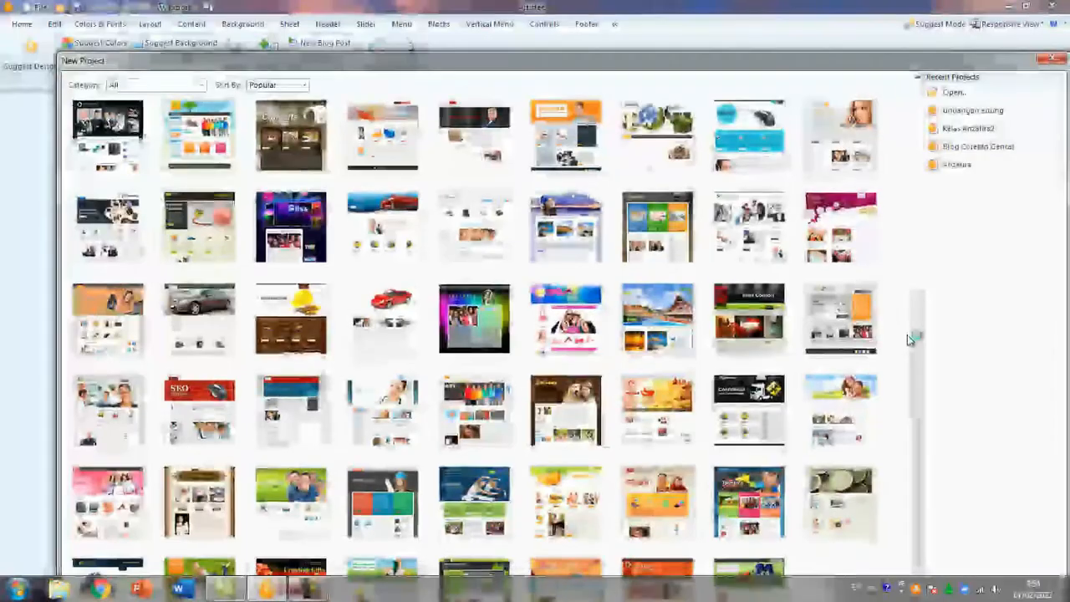
pyautogui.scroll(-1, 556, 342)
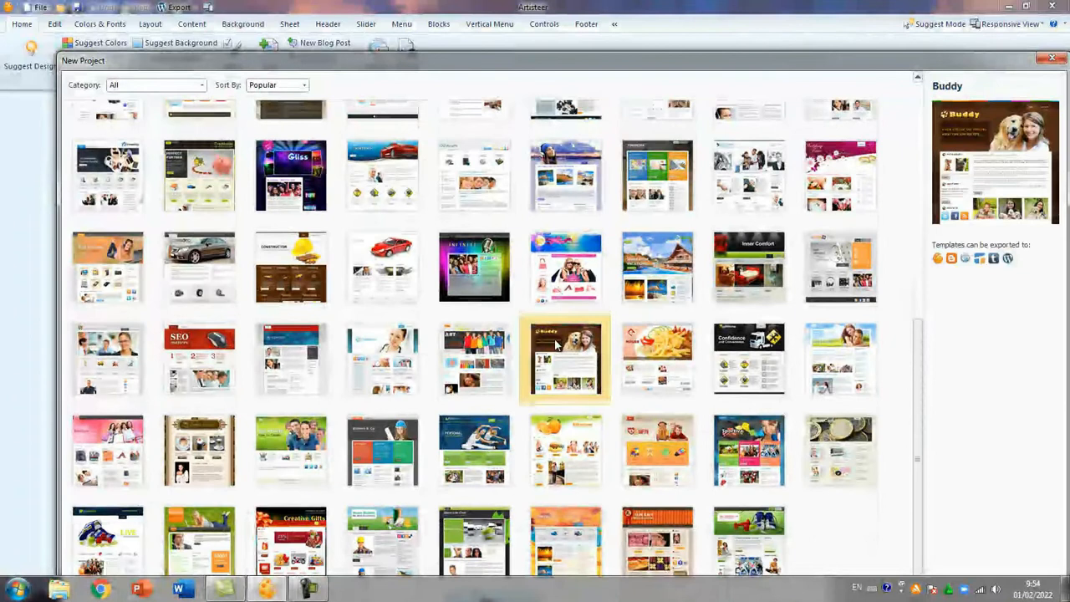
pyautogui.scroll(1, 556, 342)
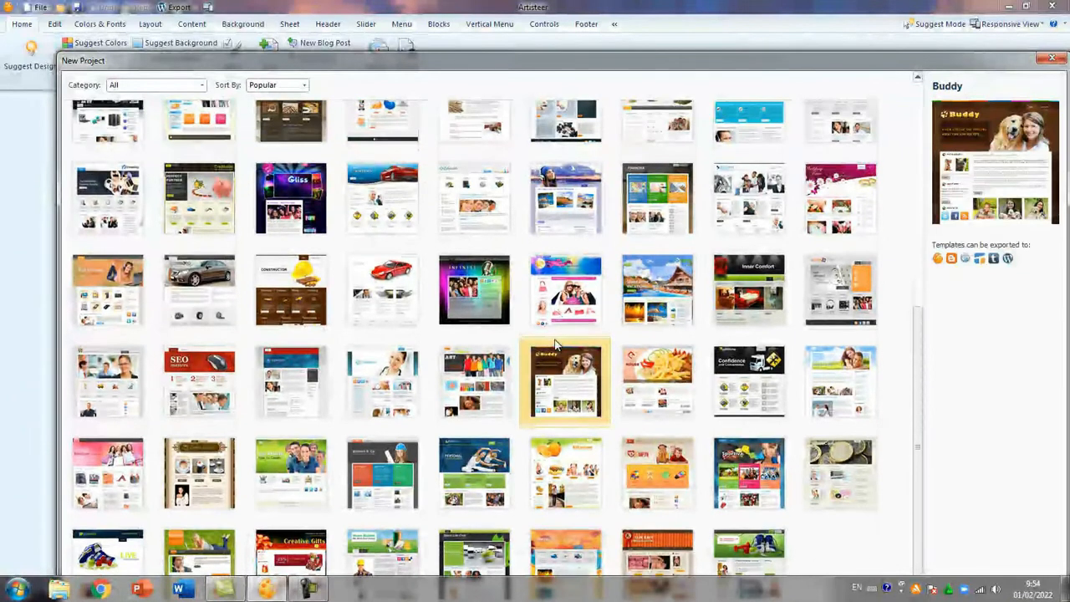
pyautogui.scroll(3, 556, 342)
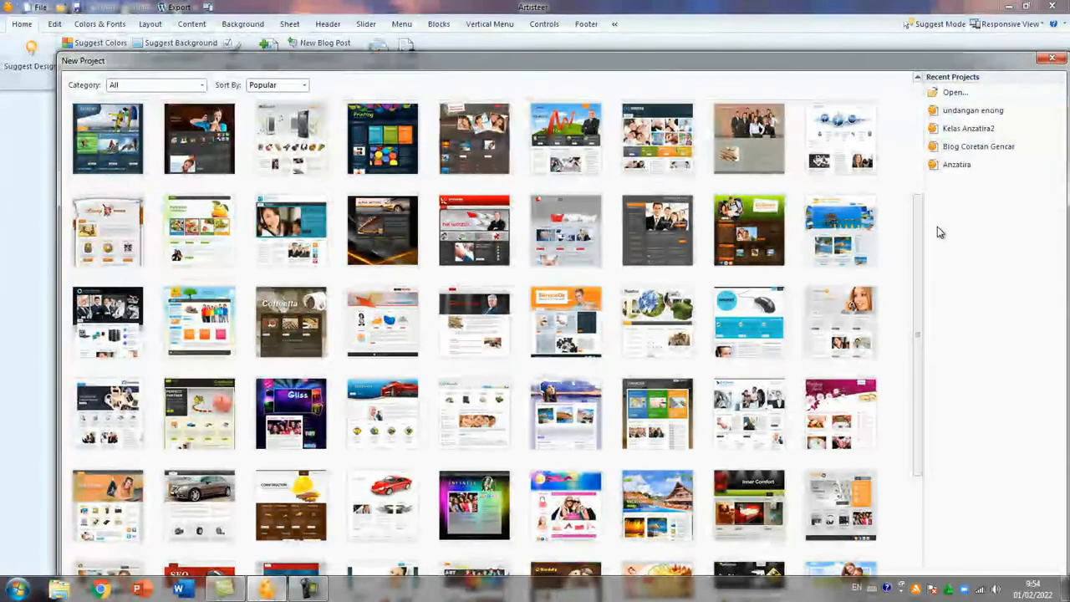
pyautogui.moveTo(919, 230); pyautogui.dragTo(929, 396)
pyautogui.moveTo(926, 359); pyautogui.dragTo(926, 230)
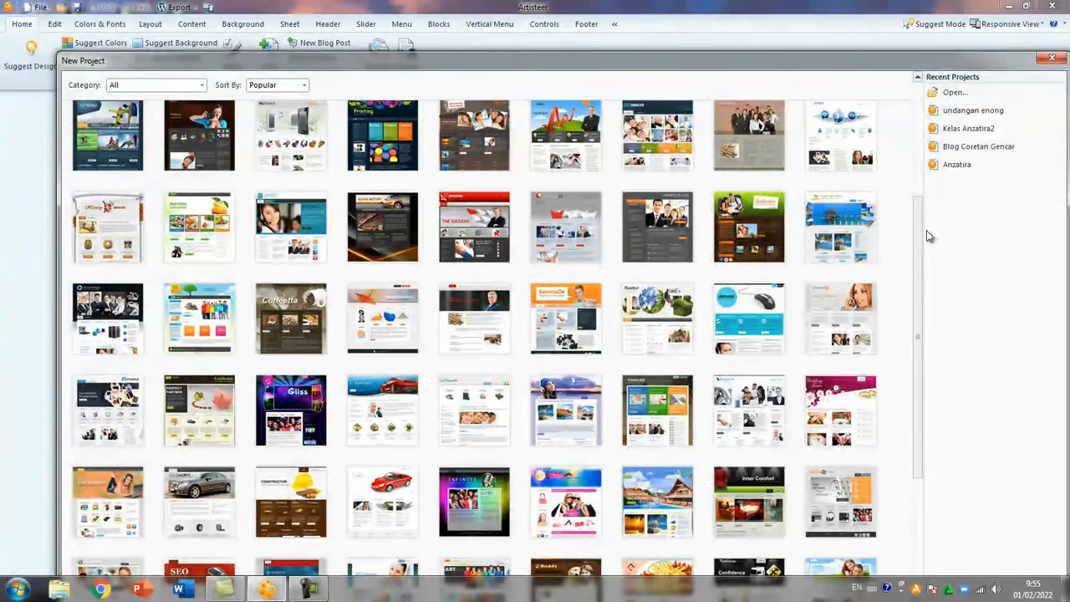
pyautogui.scroll(-3, 506, 370)
pyautogui.scroll(6, 505, 372)
pyautogui.scroll(-5, 506, 370)
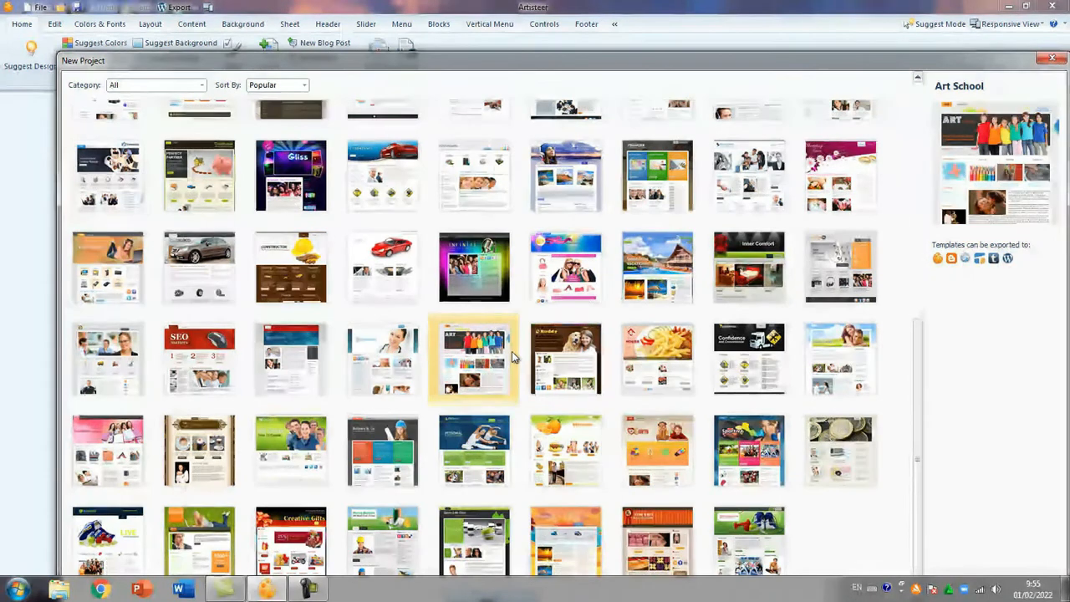
pyautogui.moveTo(919, 354); pyautogui.dragTo(917, 226)
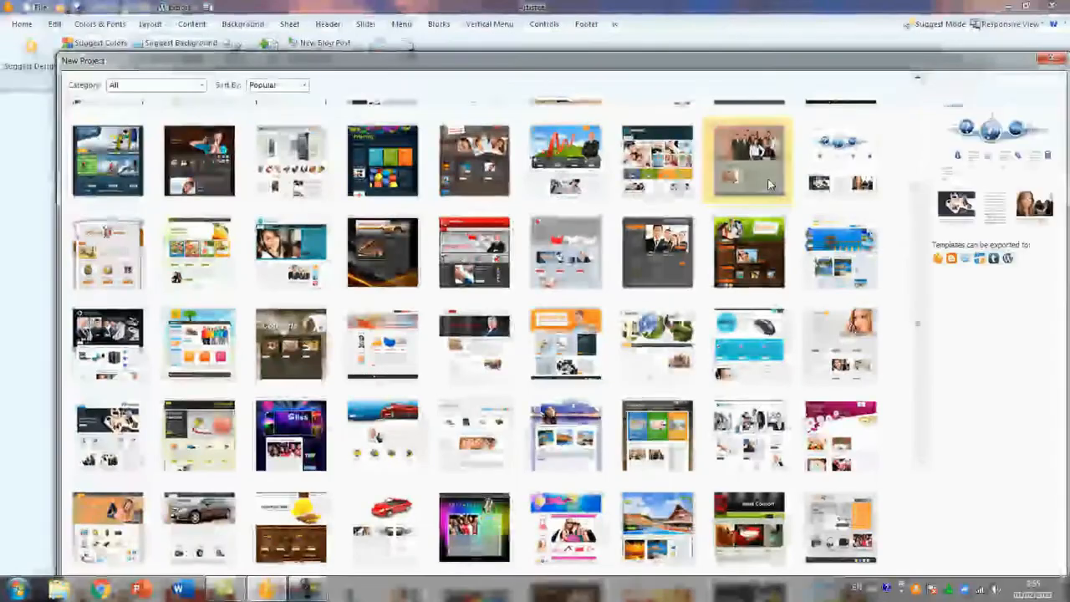
pyautogui.scroll(-3, 332, 326)
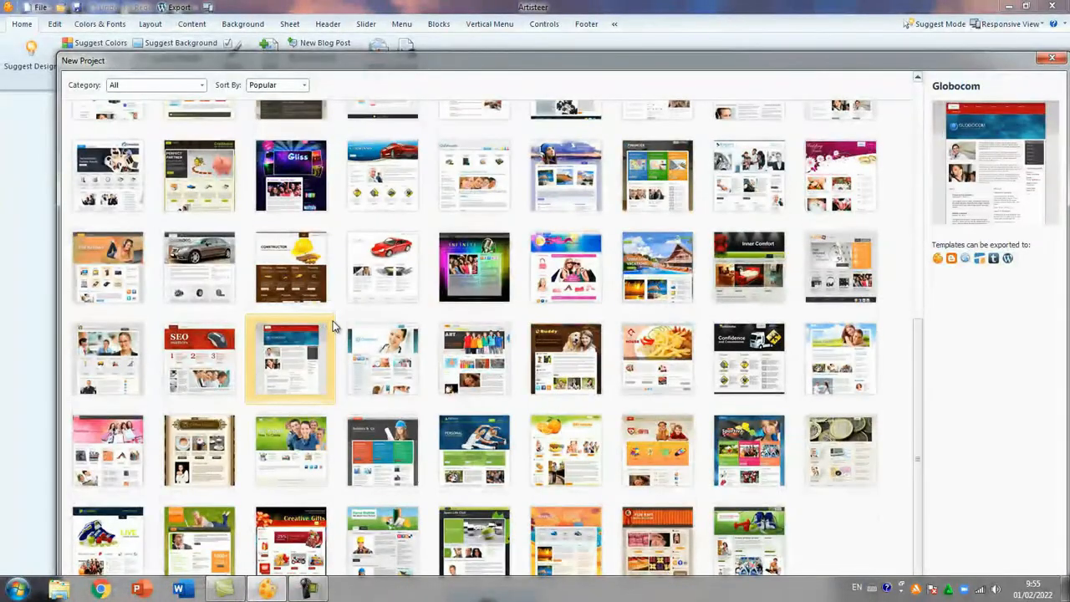
pyautogui.scroll(5, 332, 326)
pyautogui.scroll(-5, 332, 325)
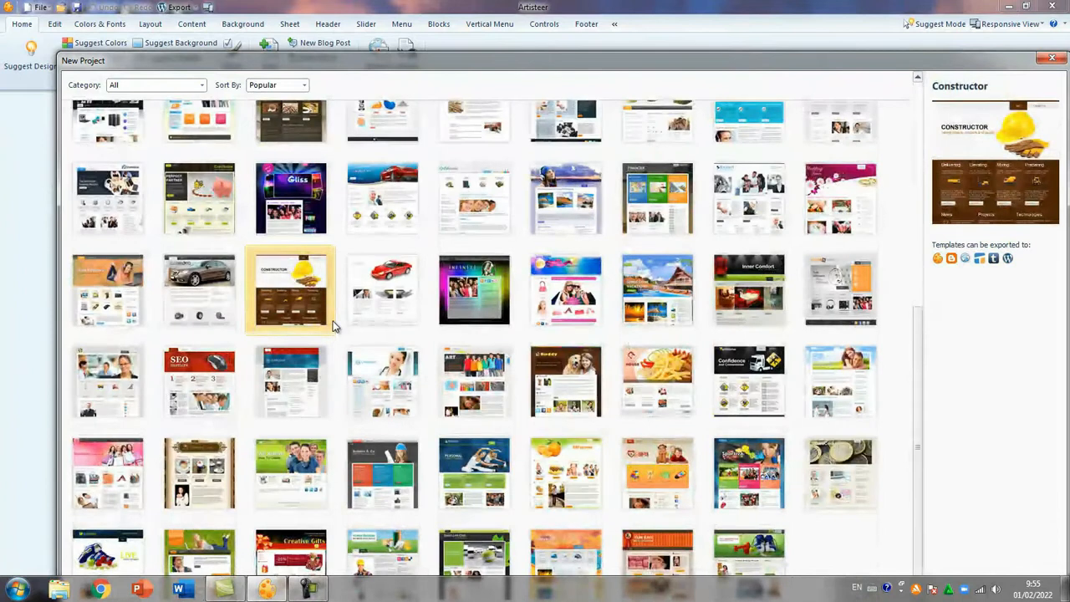
pyautogui.scroll(-1, 333, 324)
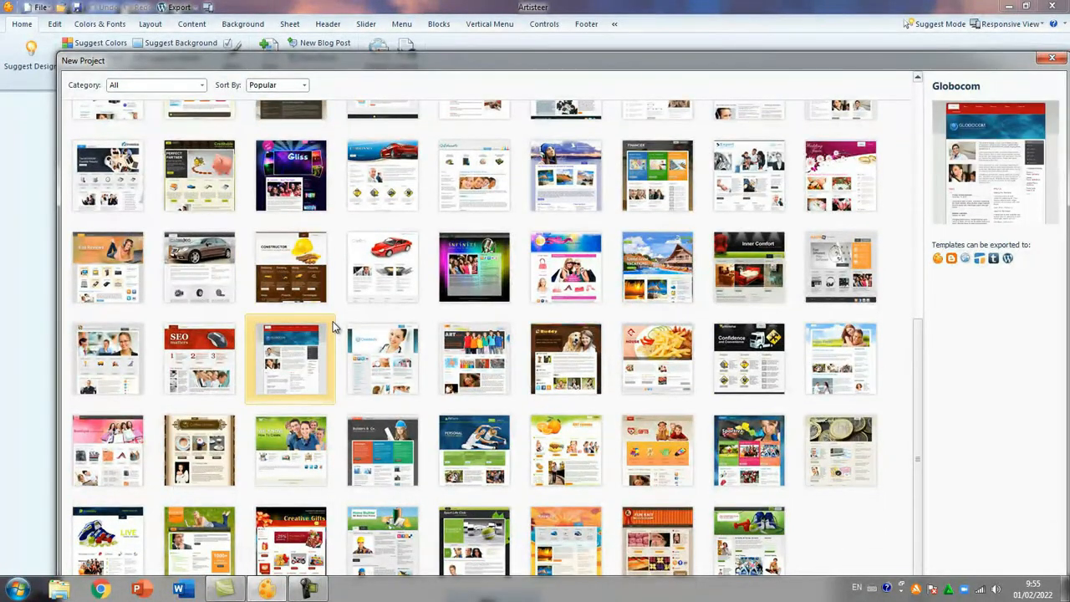
pyautogui.scroll(6, 333, 325)
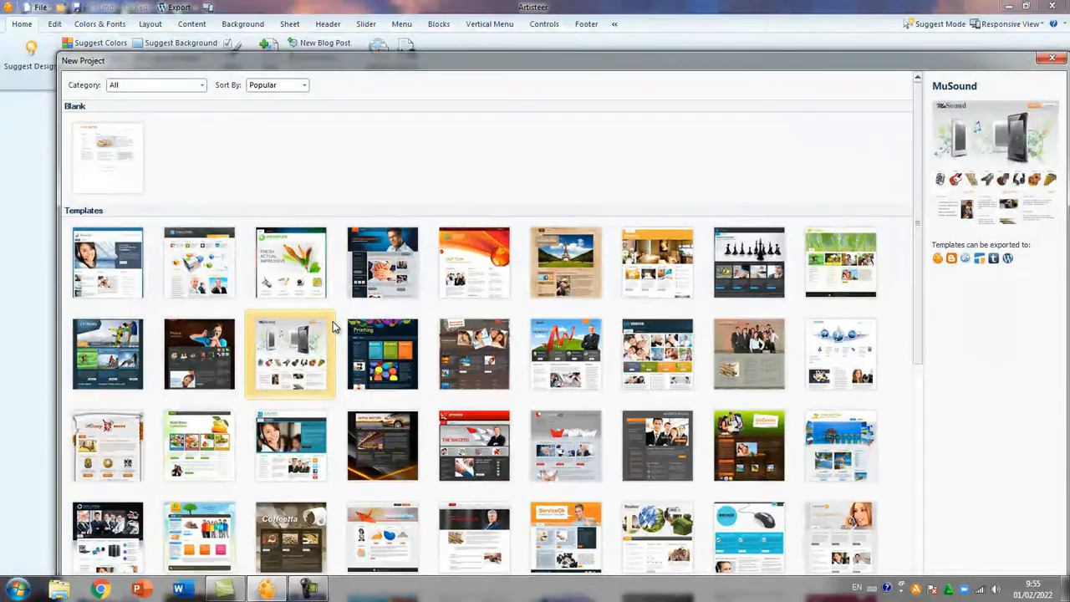
pyautogui.scroll(-5, 332, 326)
pyautogui.scroll(5, 333, 326)
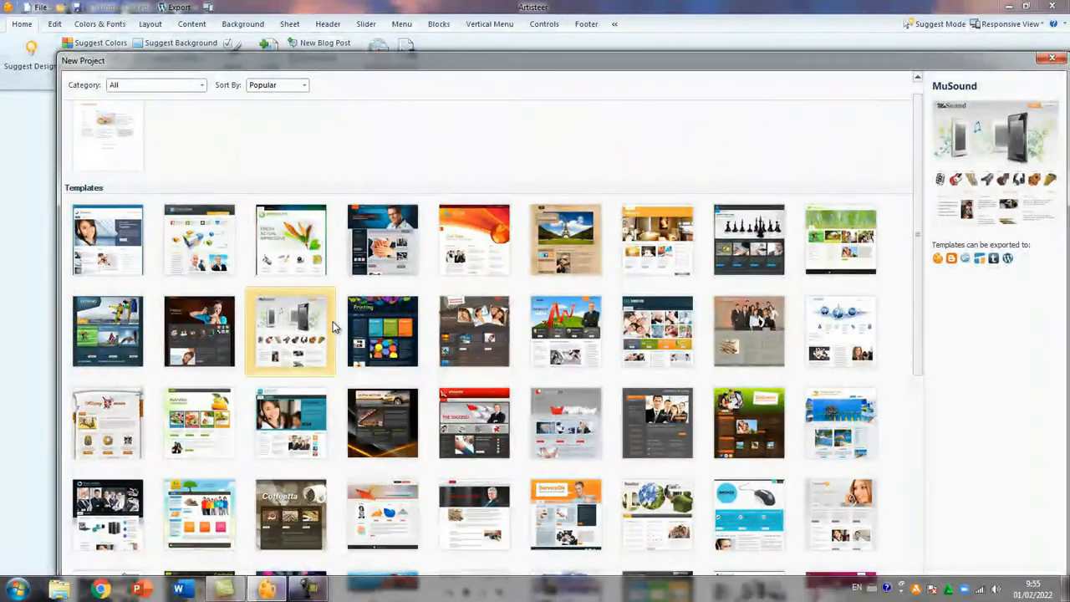
pyautogui.scroll(-3, 333, 321)
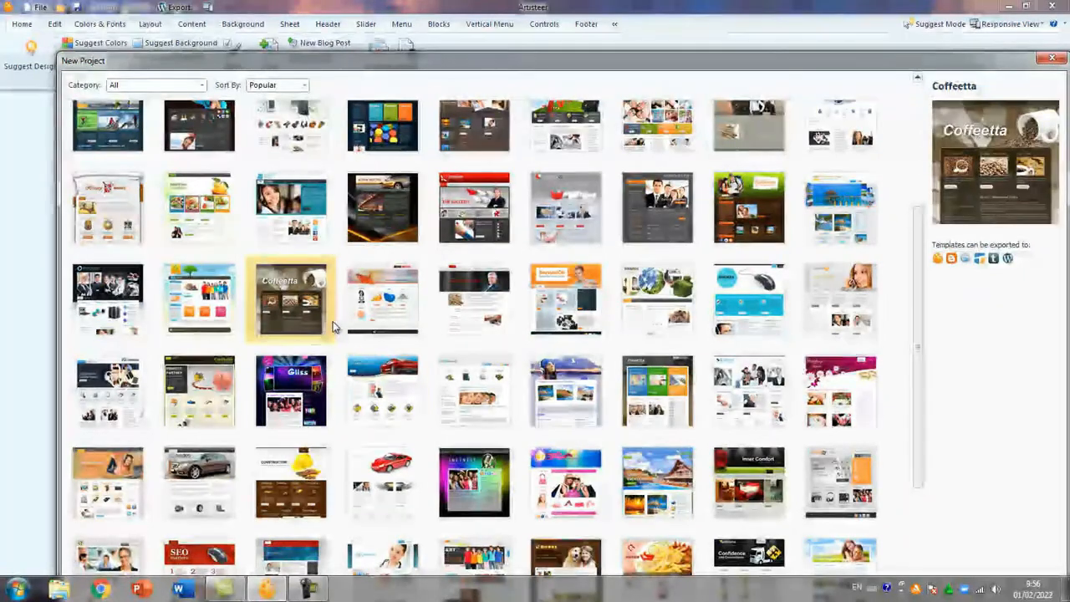
pyautogui.click(310, 589)
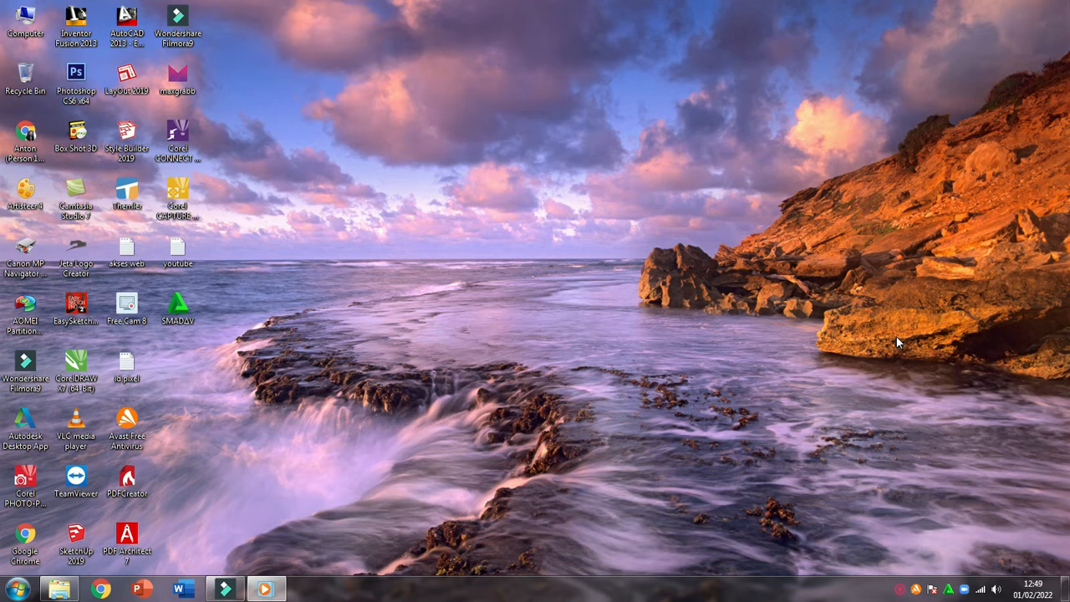
# Launch Artisteer 4 and enlarge its New Project window to fill most of the screen
pyautogui.doubleClick(23, 193)
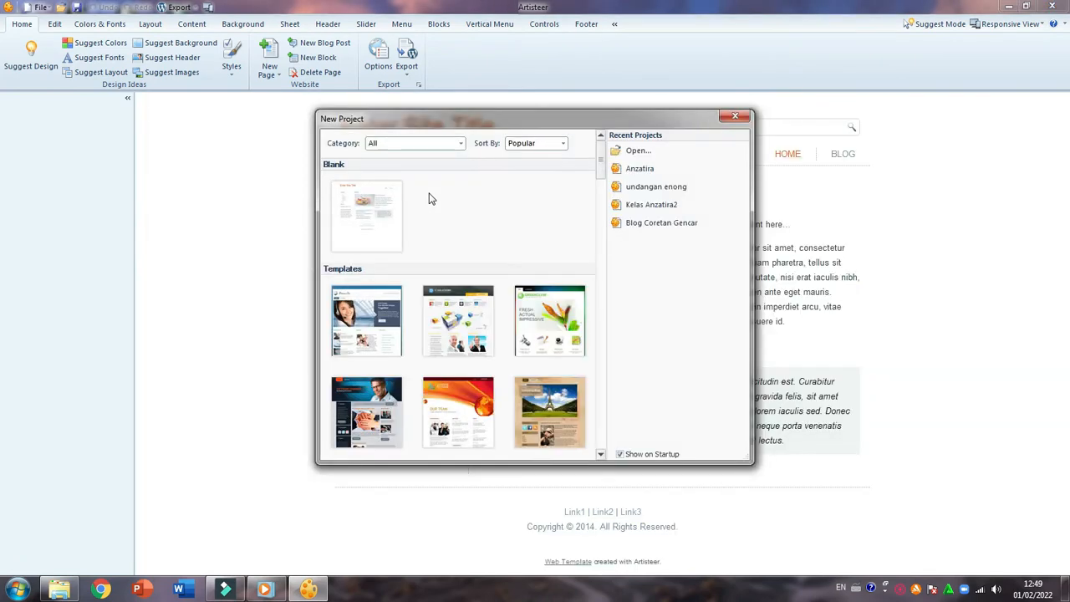
pyautogui.moveTo(488, 116); pyautogui.dragTo(298, 12)
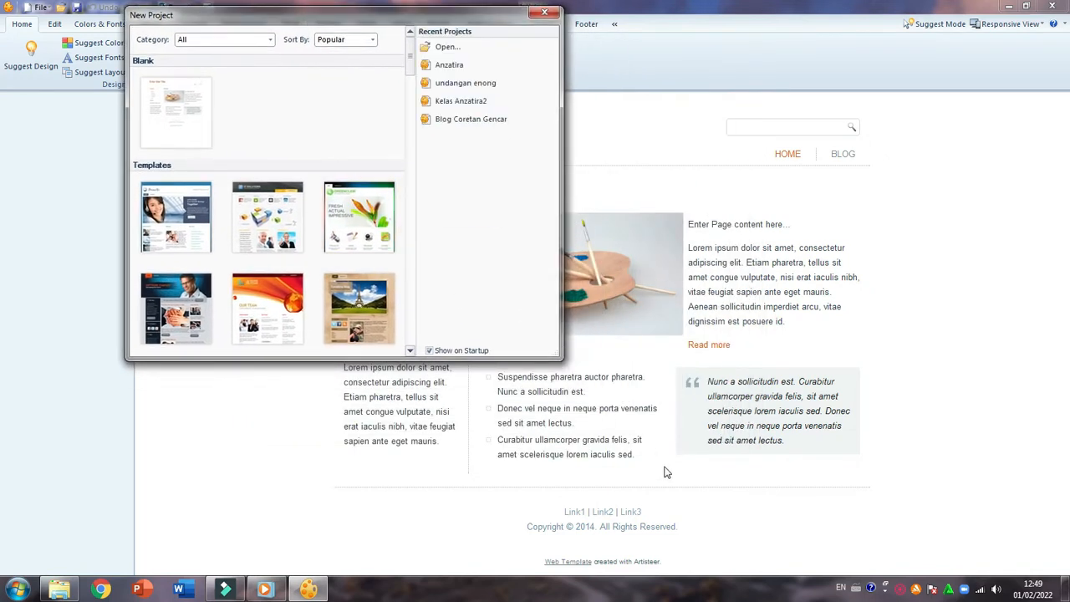
pyautogui.moveTo(553, 349); pyautogui.dragTo(1037, 554)
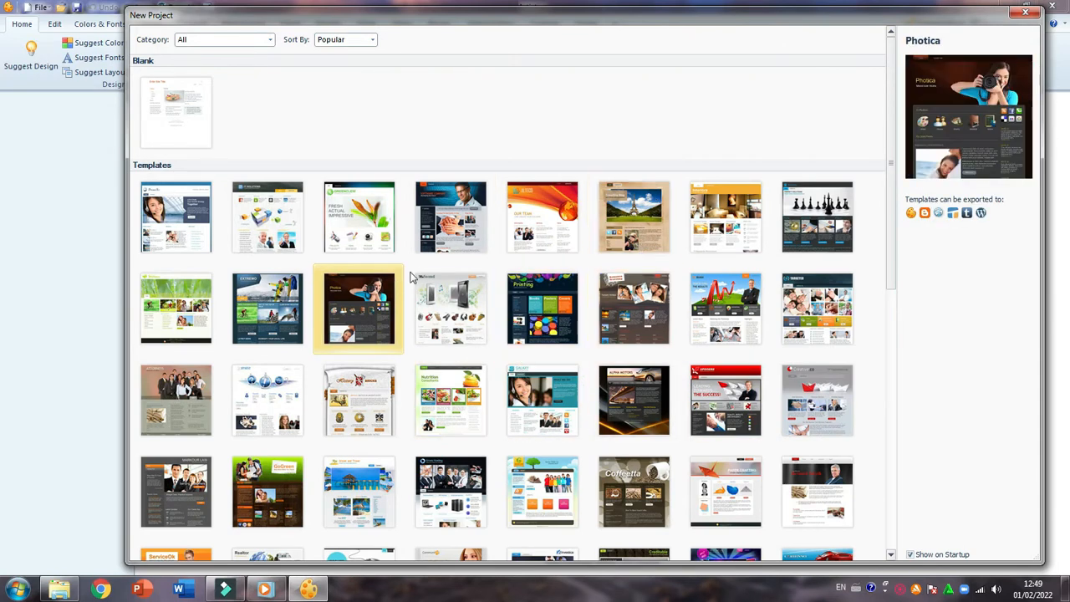
# Examine the blank project and the ready-made templates in the enlarged New Project window, and close it without choosing one
pyautogui.scroll(-10, 449, 306)
pyautogui.scroll(10, 449, 306)
pyautogui.scroll(-10, 425, 274)
pyautogui.scroll(10, 425, 274)
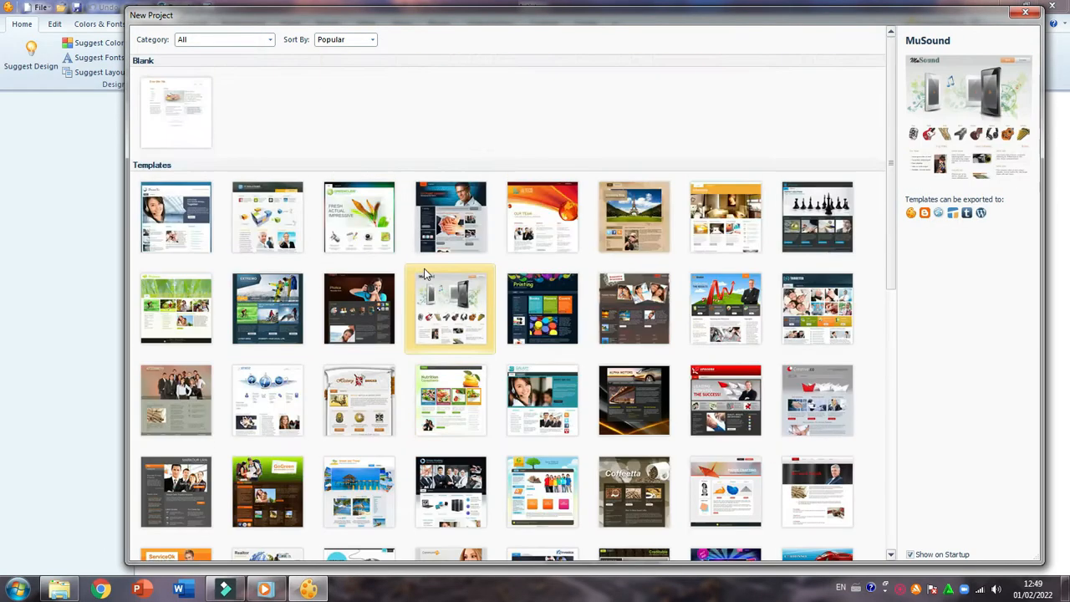
pyautogui.scroll(-7, 425, 274)
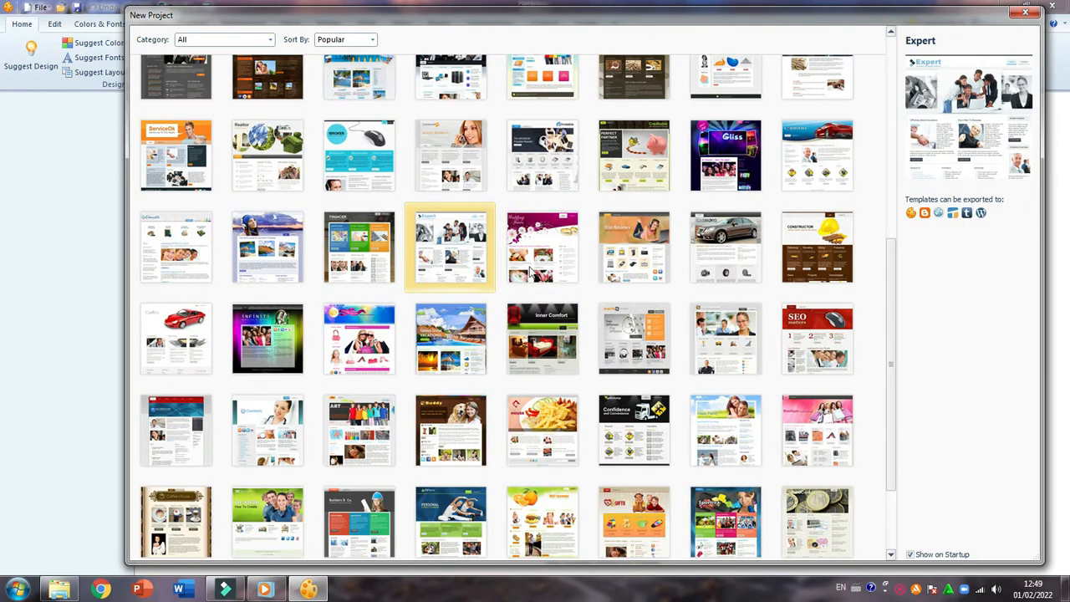
pyautogui.scroll(1, 724, 125)
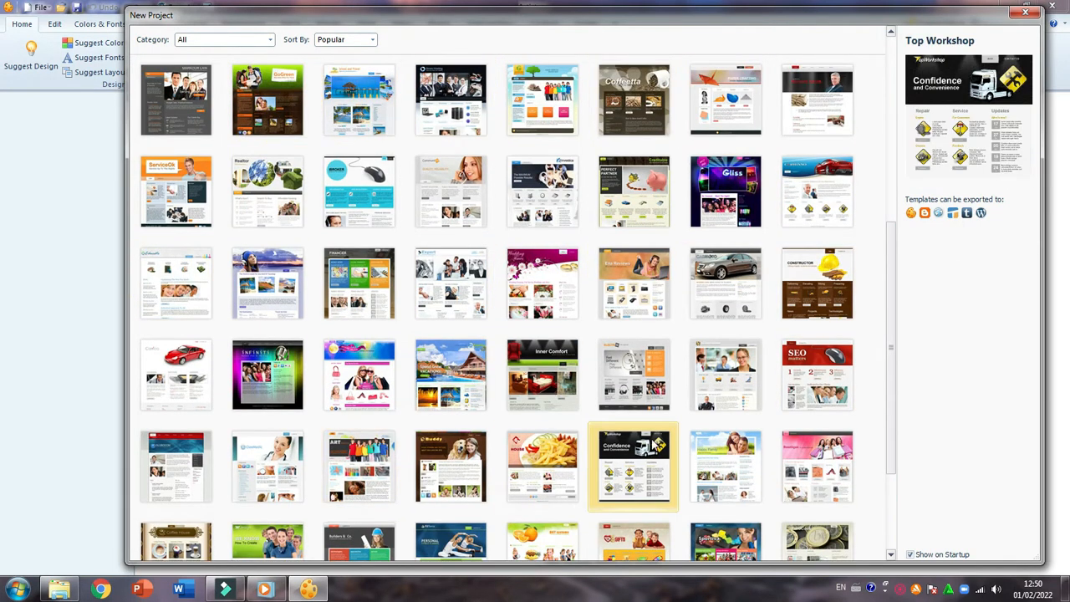
pyautogui.scroll(5, 568, 374)
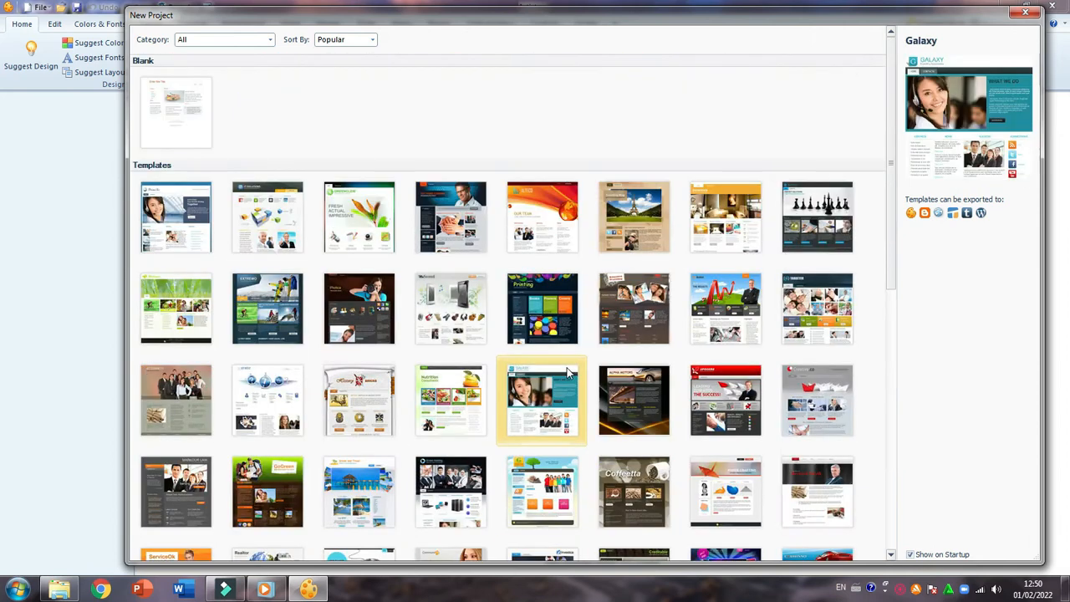
pyautogui.scroll(-3, 573, 373)
pyautogui.scroll(3, 577, 373)
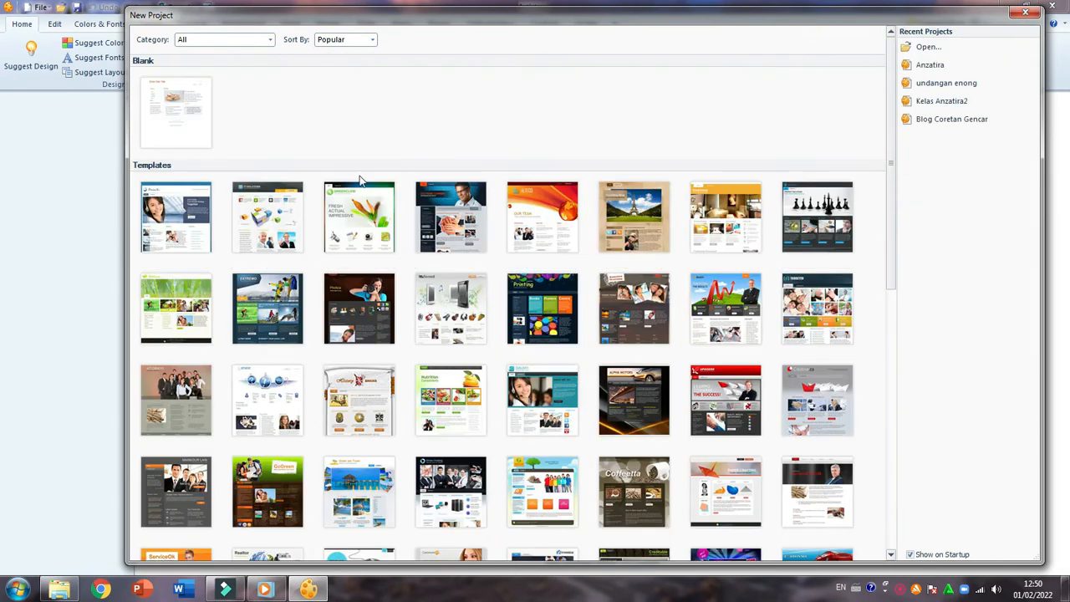
pyautogui.scroll(-10, 435, 357)
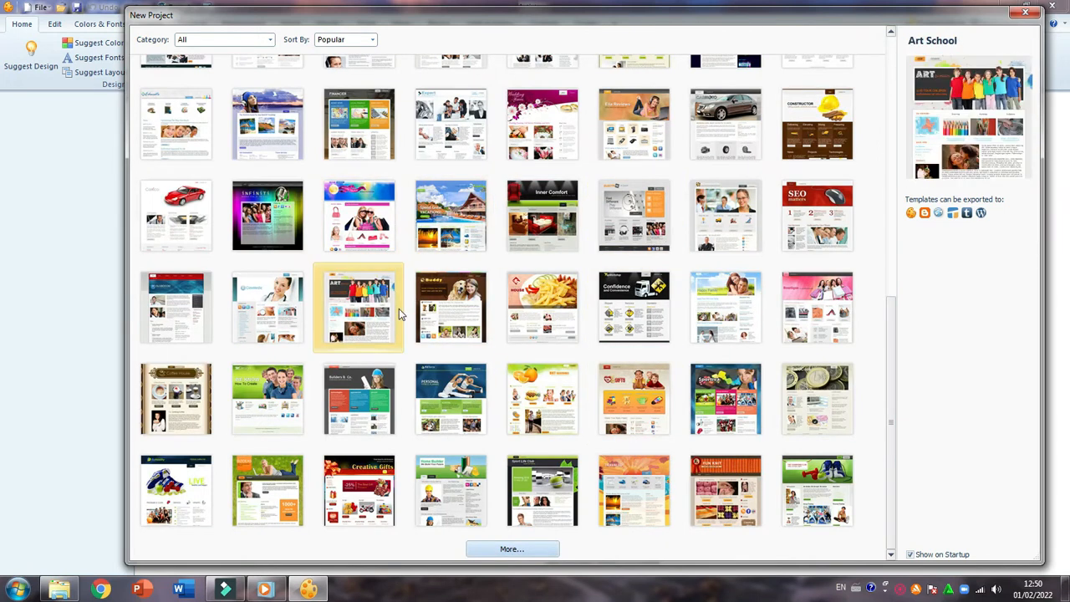
pyautogui.scroll(8, 399, 313)
pyautogui.scroll(-3, 399, 317)
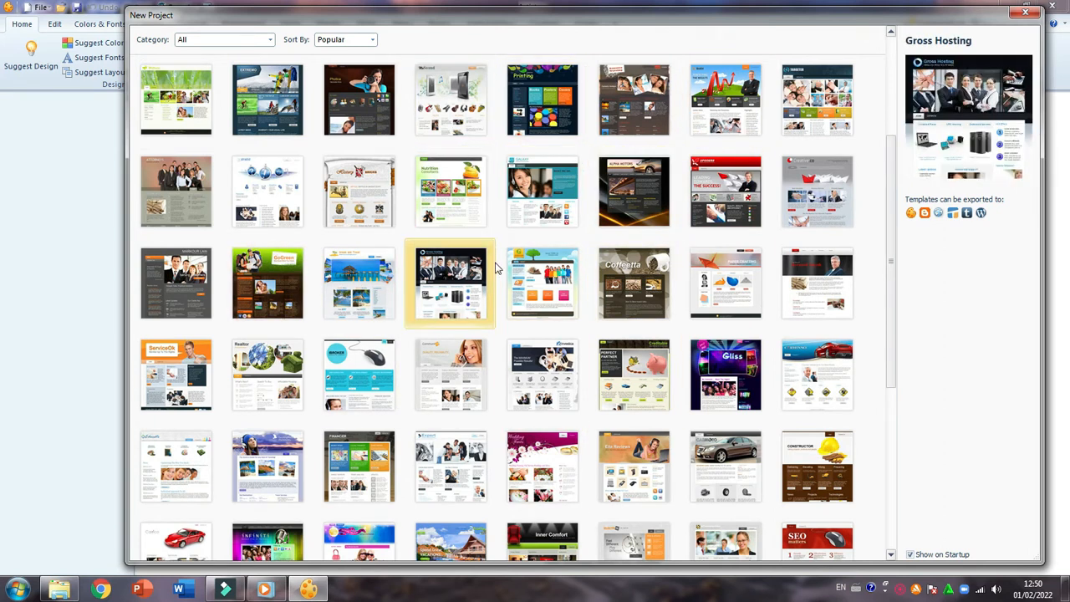
pyautogui.scroll(3, 495, 267)
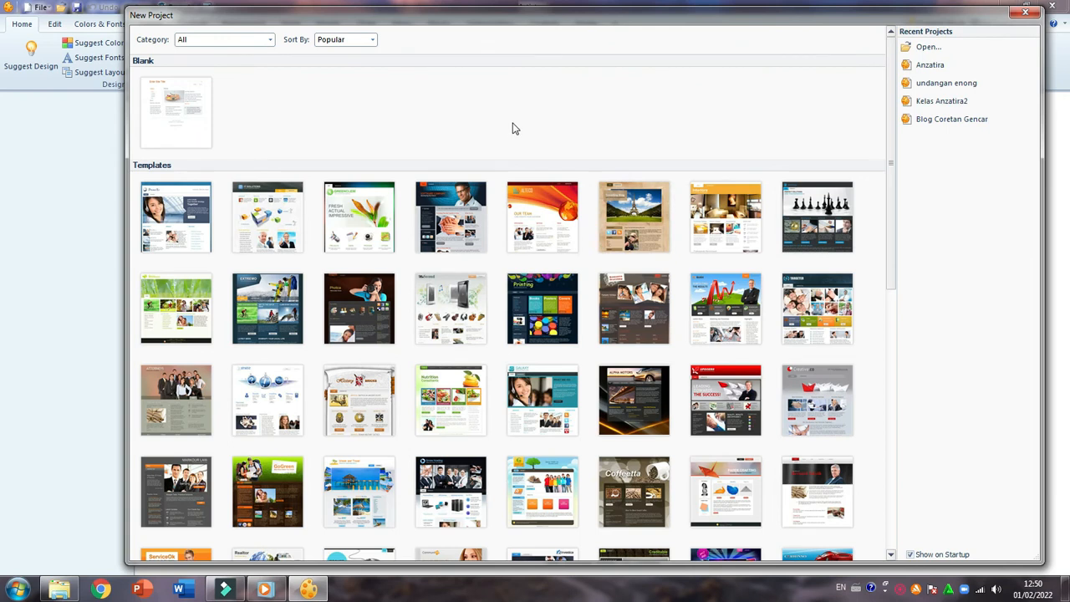
pyautogui.scroll(-3, 496, 151)
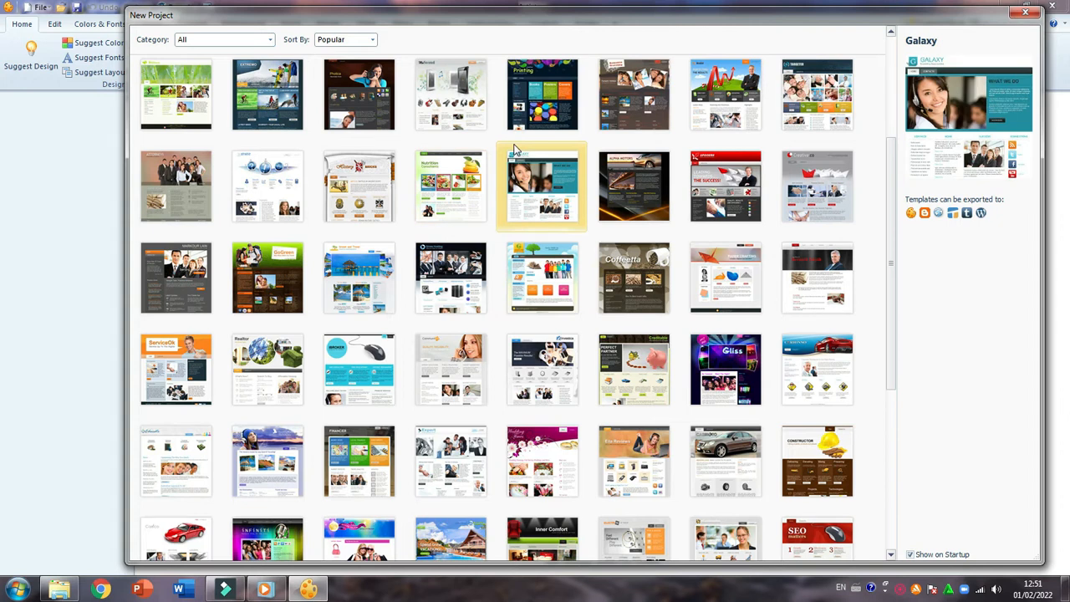
pyautogui.scroll(3, 515, 167)
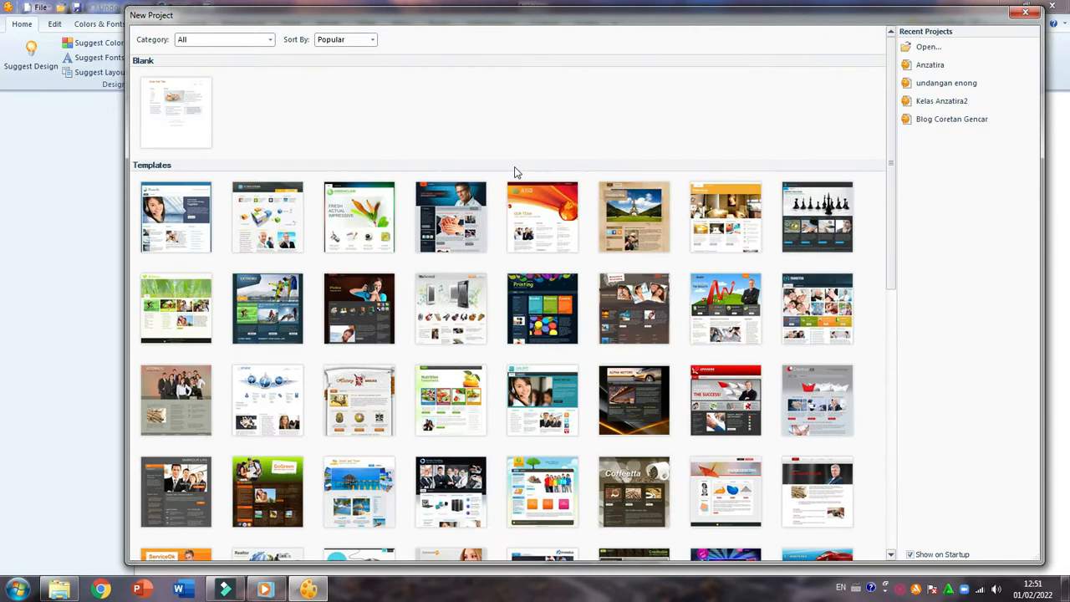
pyautogui.click(1024, 12)
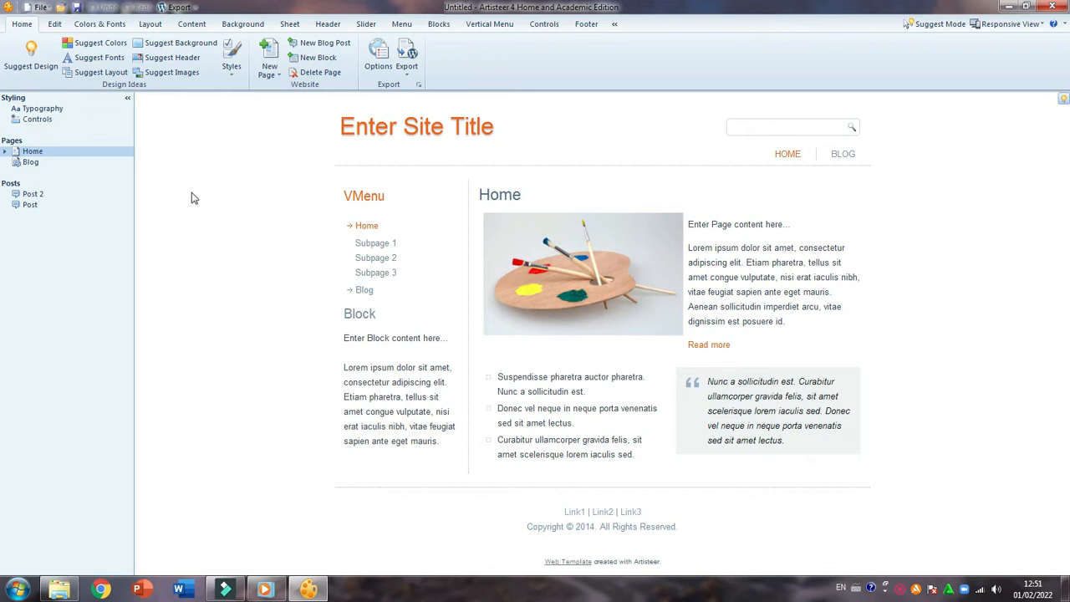
# Examine the design options for every part of the blank project, from editing, colors and fonts through header and menus to the footer
pyautogui.click(55, 24)
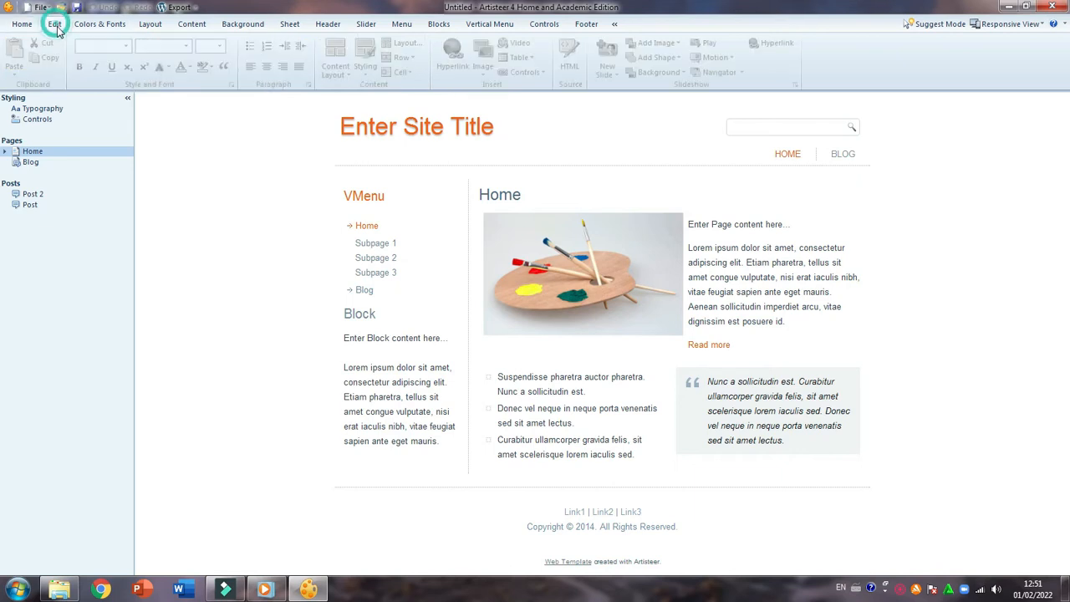
pyautogui.click(101, 25)
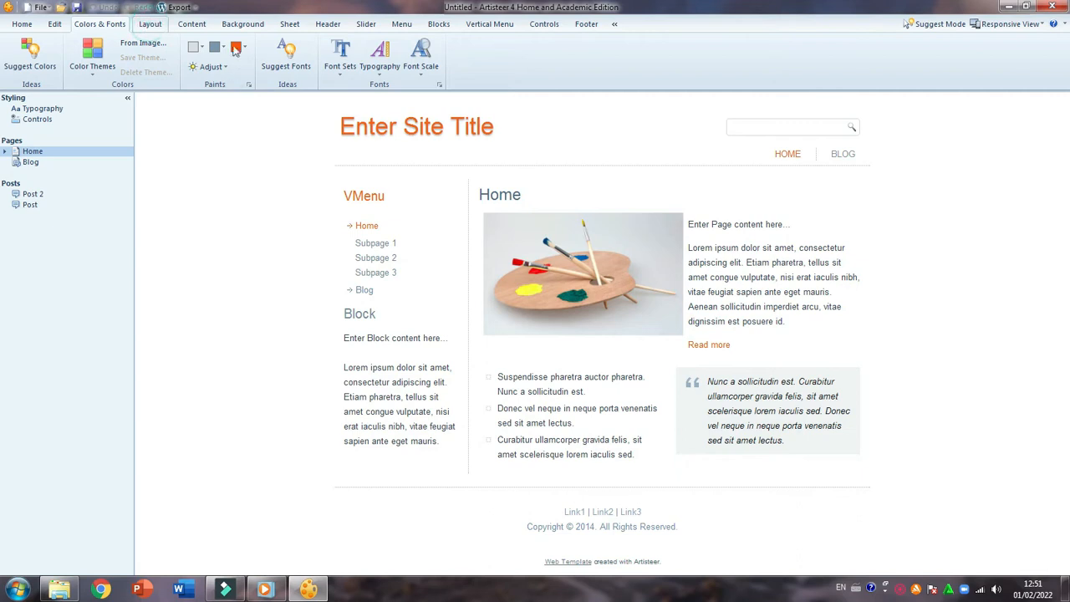
pyautogui.click(150, 24)
pyautogui.click(190, 25)
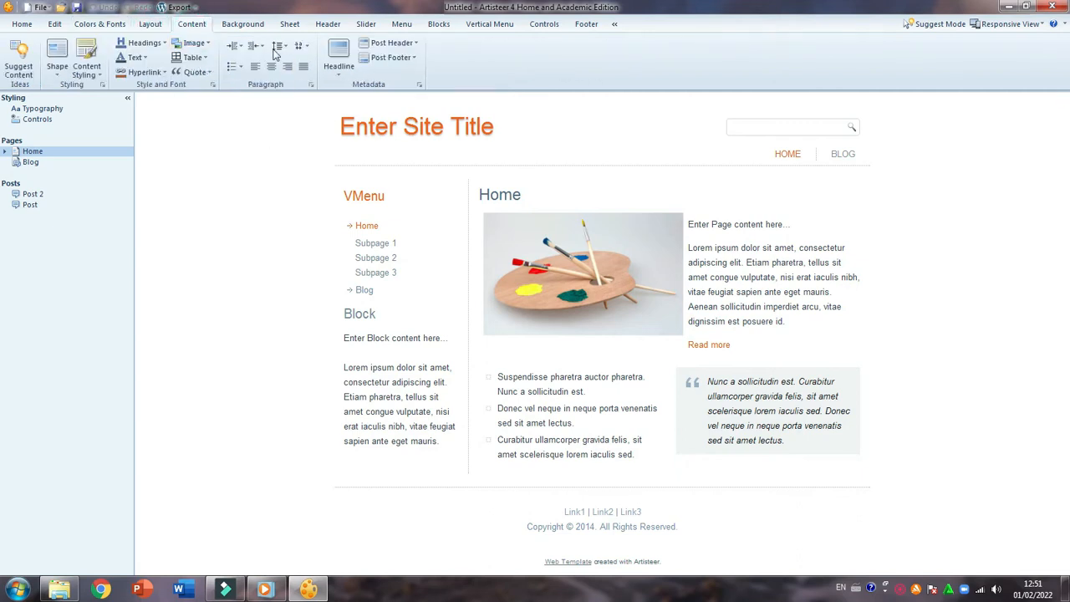
pyautogui.click(249, 25)
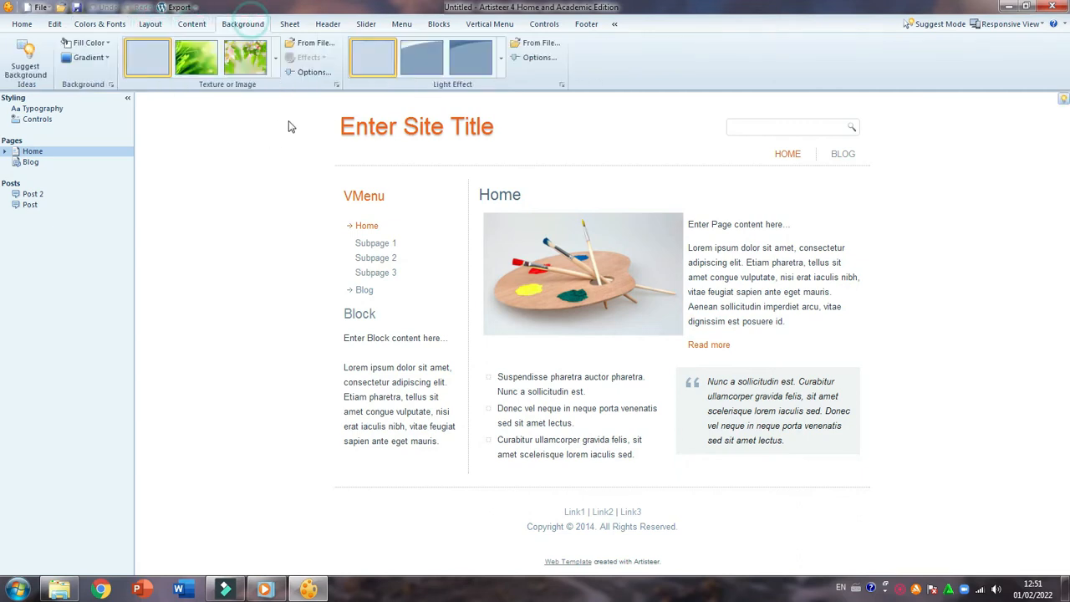
pyautogui.click(289, 24)
pyautogui.click(330, 25)
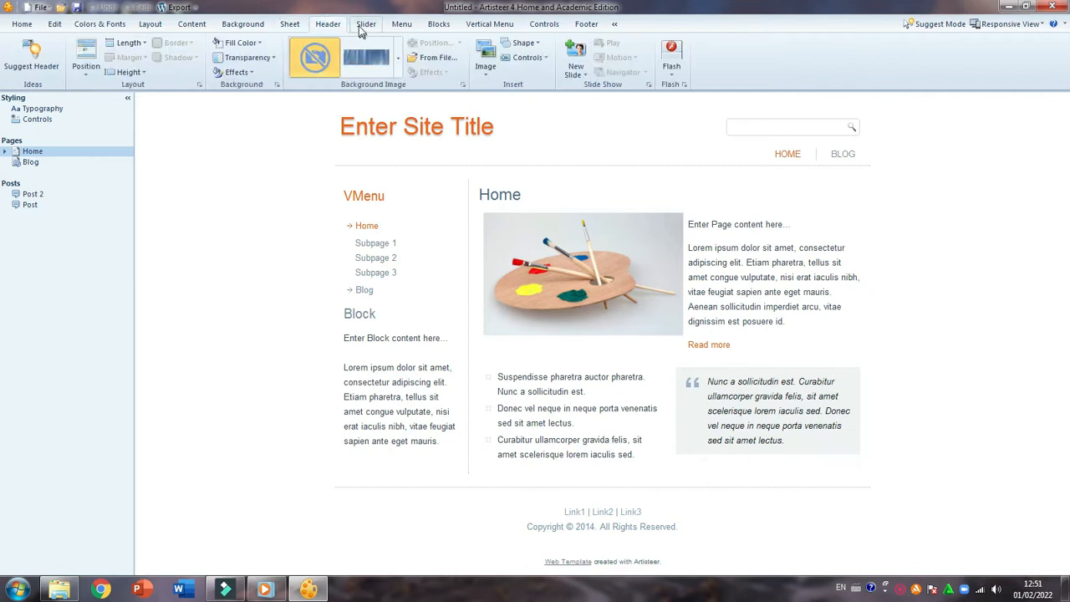
pyautogui.click(365, 24)
pyautogui.click(401, 27)
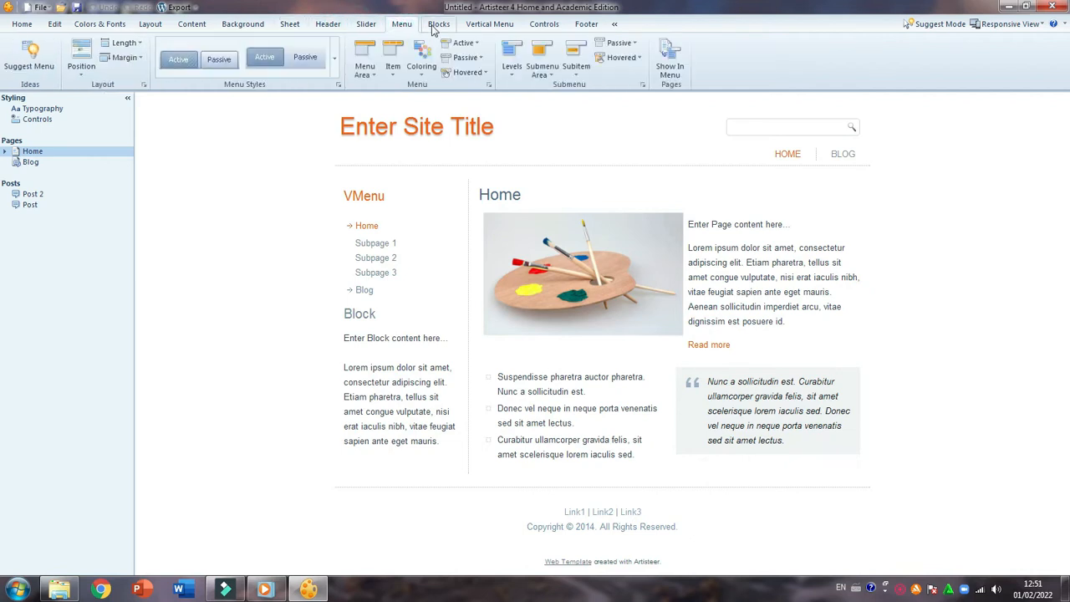
pyautogui.click(436, 26)
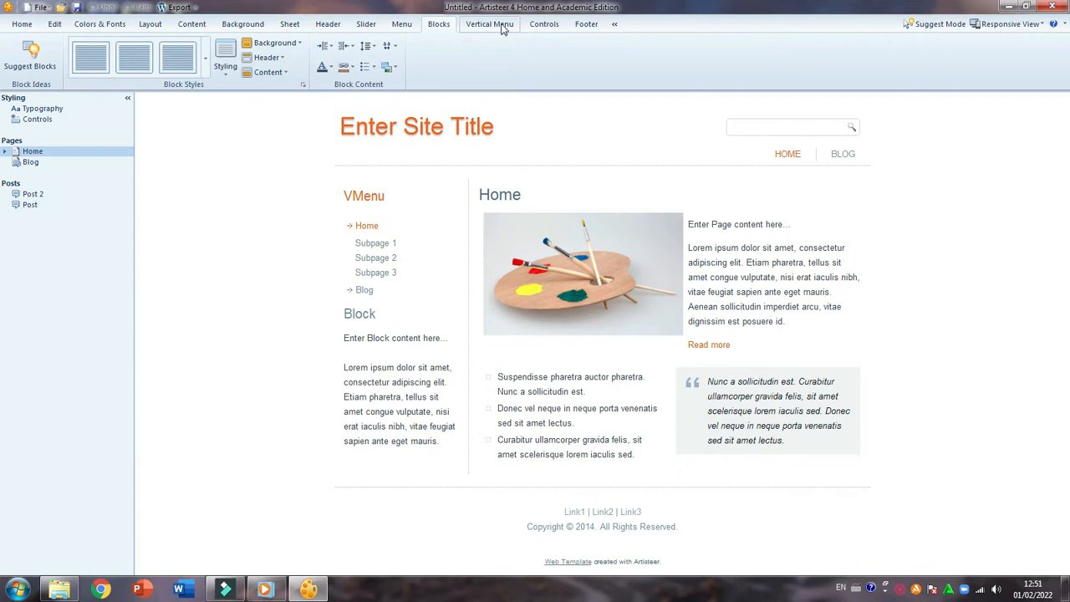
pyautogui.click(502, 27)
pyautogui.click(545, 26)
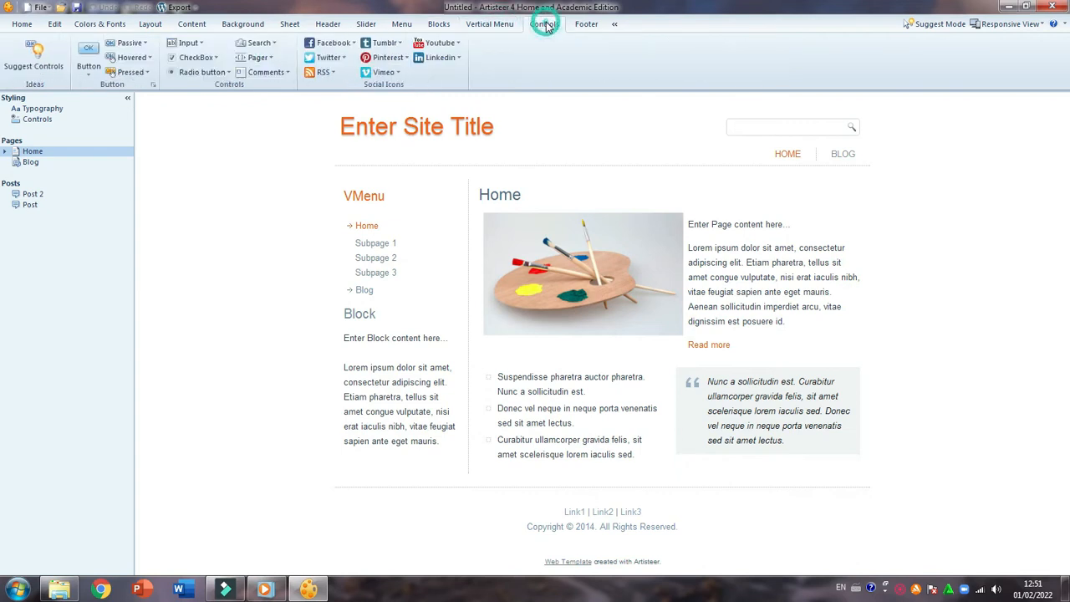
pyautogui.click(586, 25)
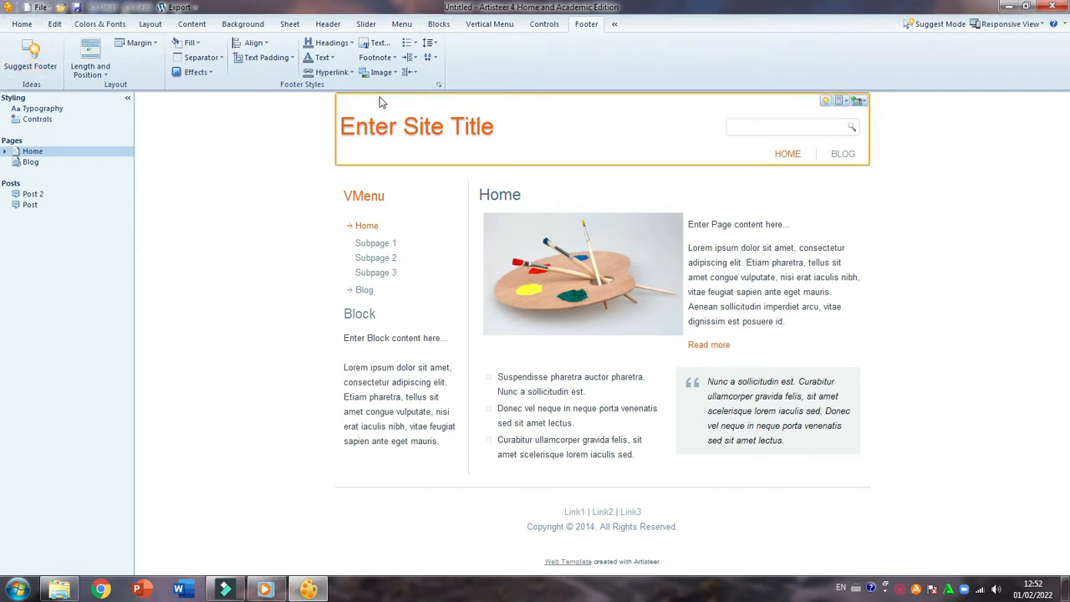
pyautogui.click(22, 24)
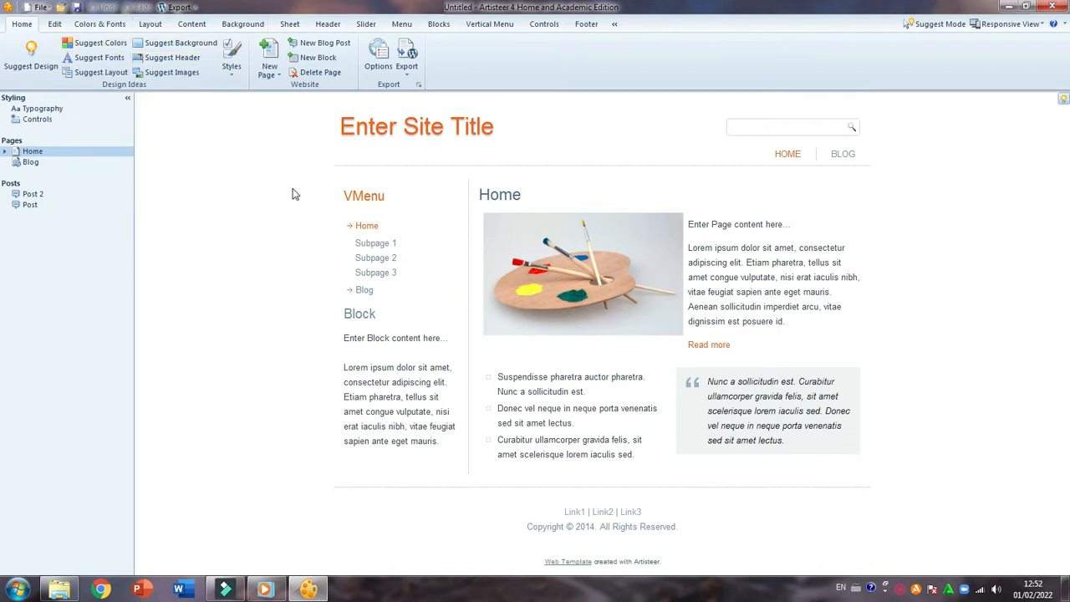
# Hide the sidebar listing styling, pages and posts, and apply an automatically suggested design to the blank project
pyautogui.click(127, 97)
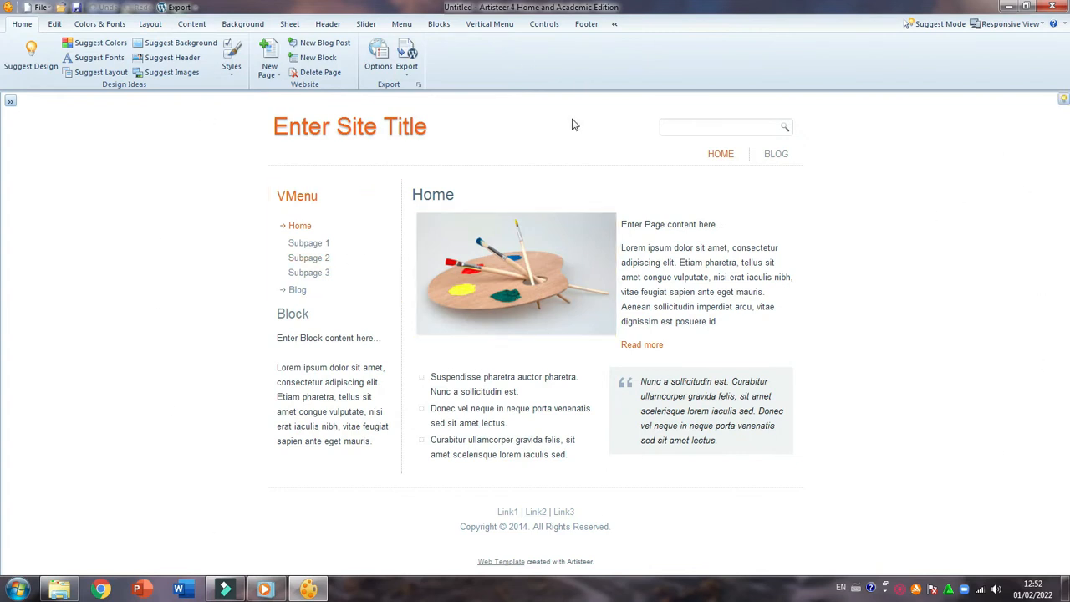
pyautogui.click(34, 55)
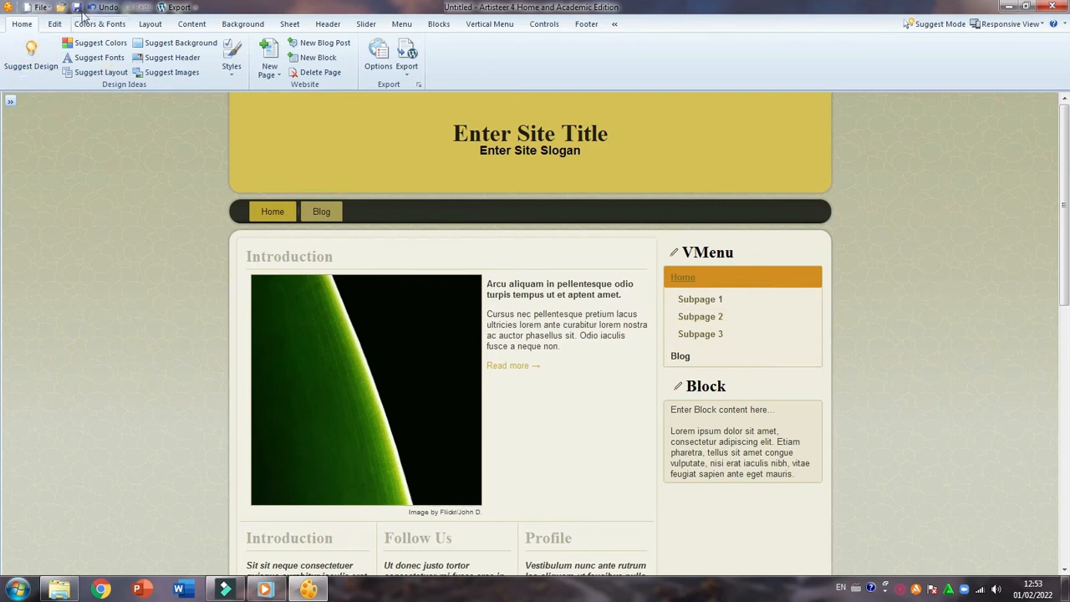
pyautogui.click(55, 25)
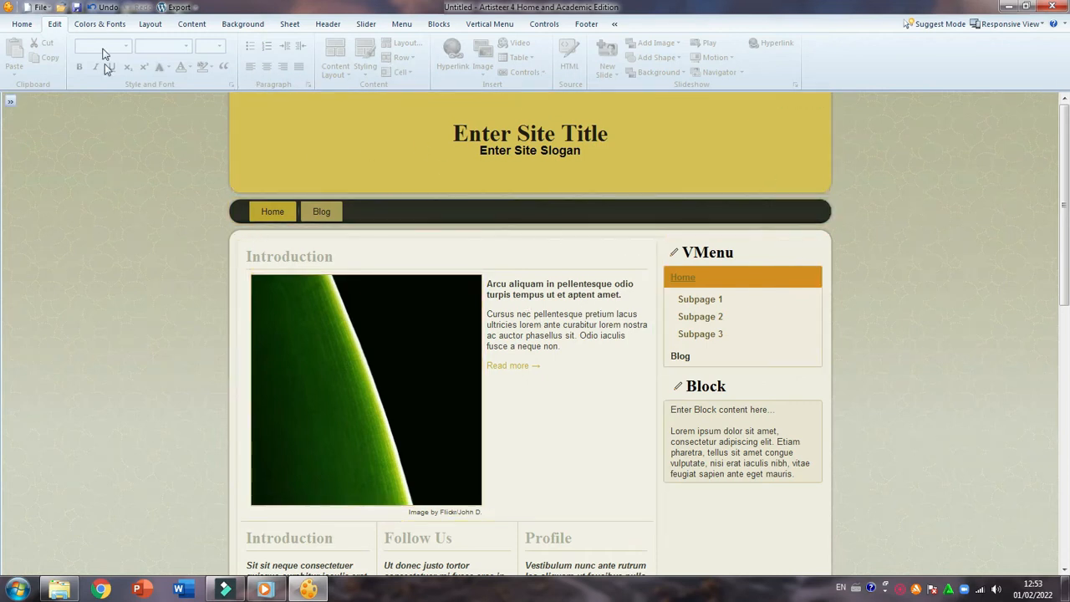
pyautogui.click(100, 24)
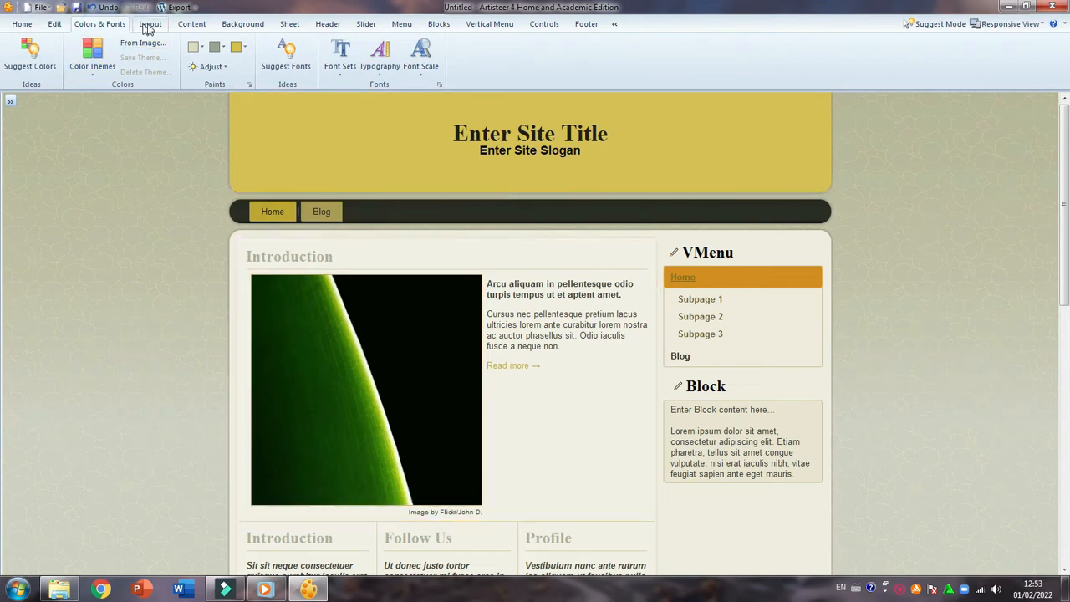
pyautogui.click(23, 25)
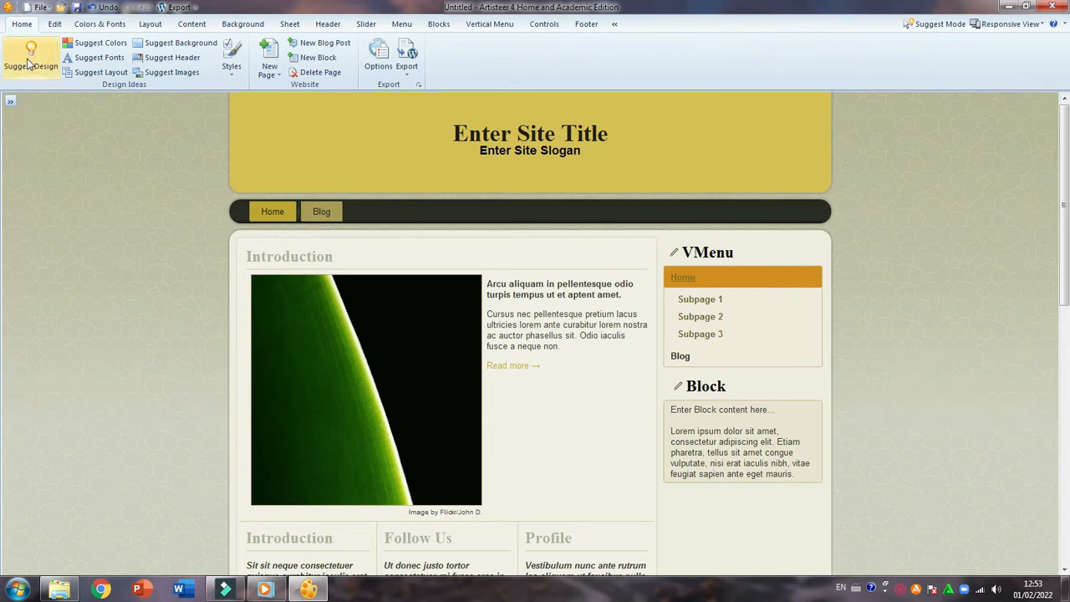
# Generate more suggested designs until the header shows a woman with a golden retriever, and check that page down to its footer
pyautogui.click(28, 65)
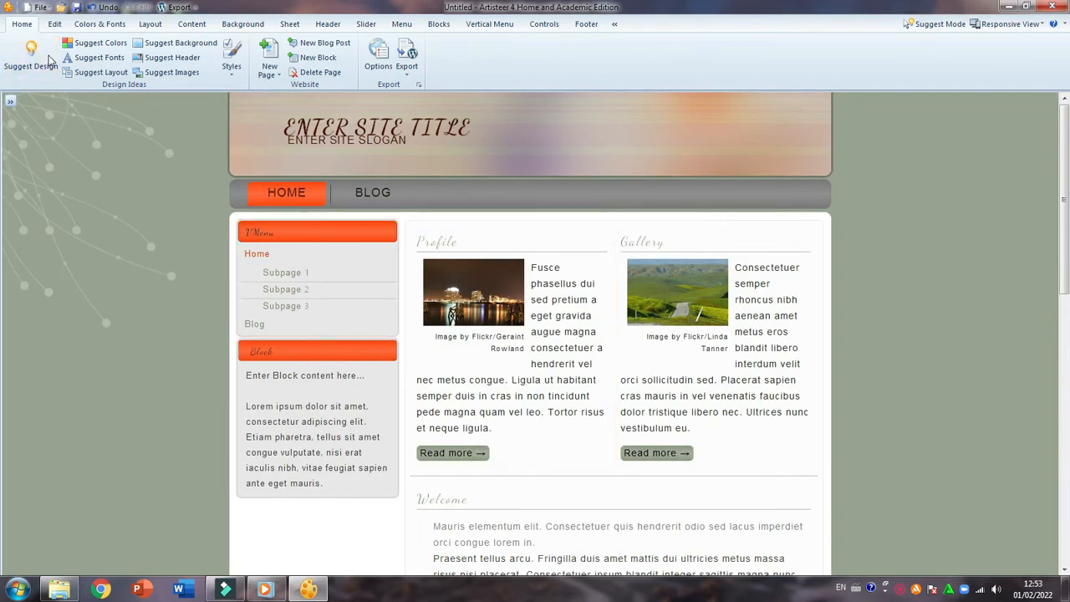
pyautogui.click(26, 63)
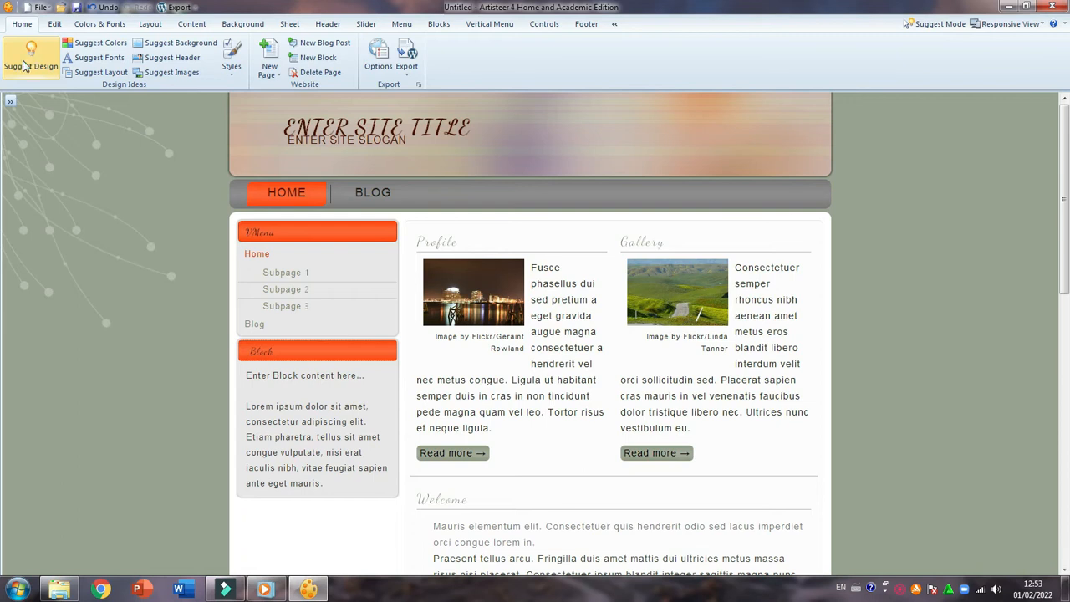
pyautogui.click(26, 66)
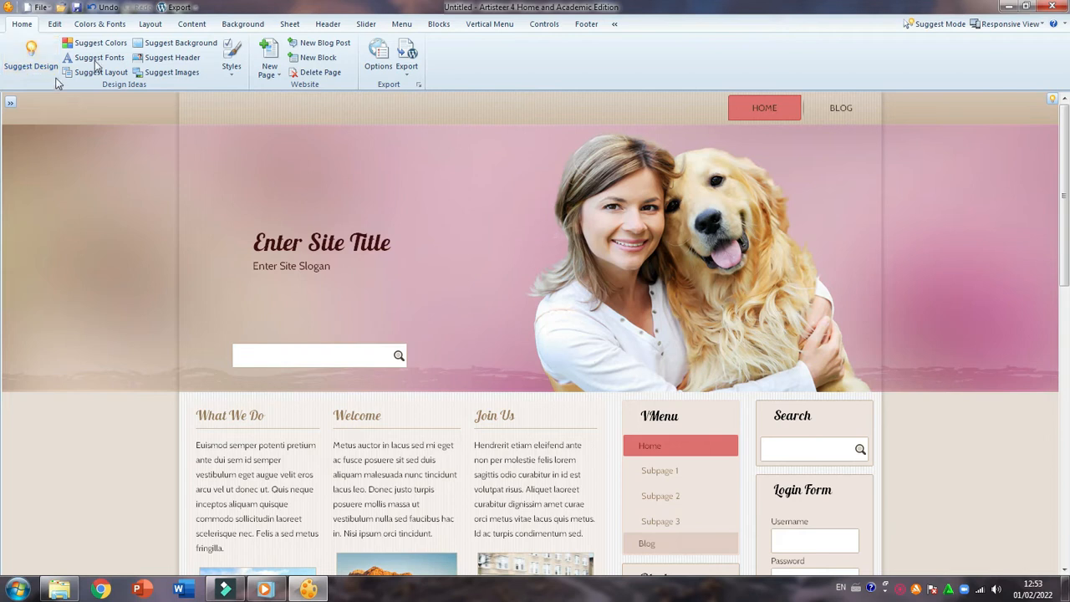
pyautogui.scroll(-7, 530, 201)
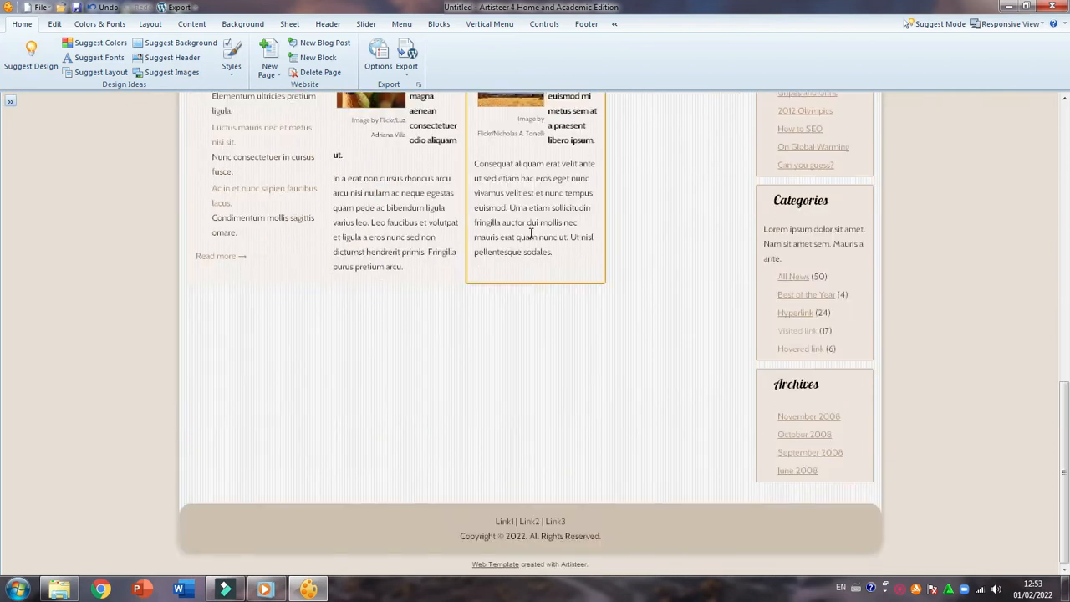
pyautogui.scroll(9, 530, 239)
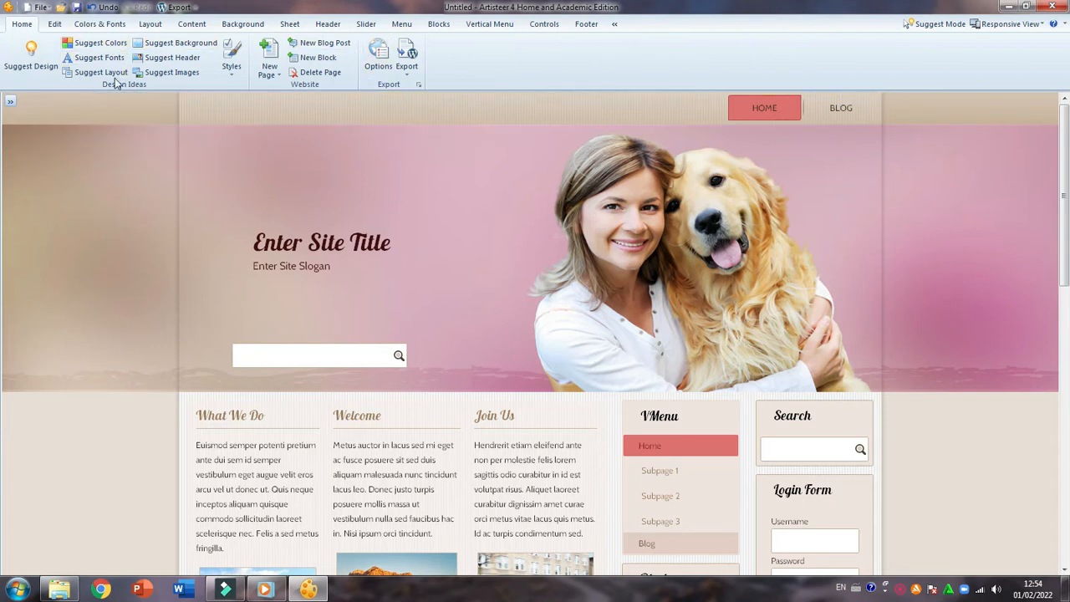
# Generate suggested color schemes until the site has a gray background with a purple Home menu item and a magenta vertical menu highlight
pyautogui.click(110, 44)
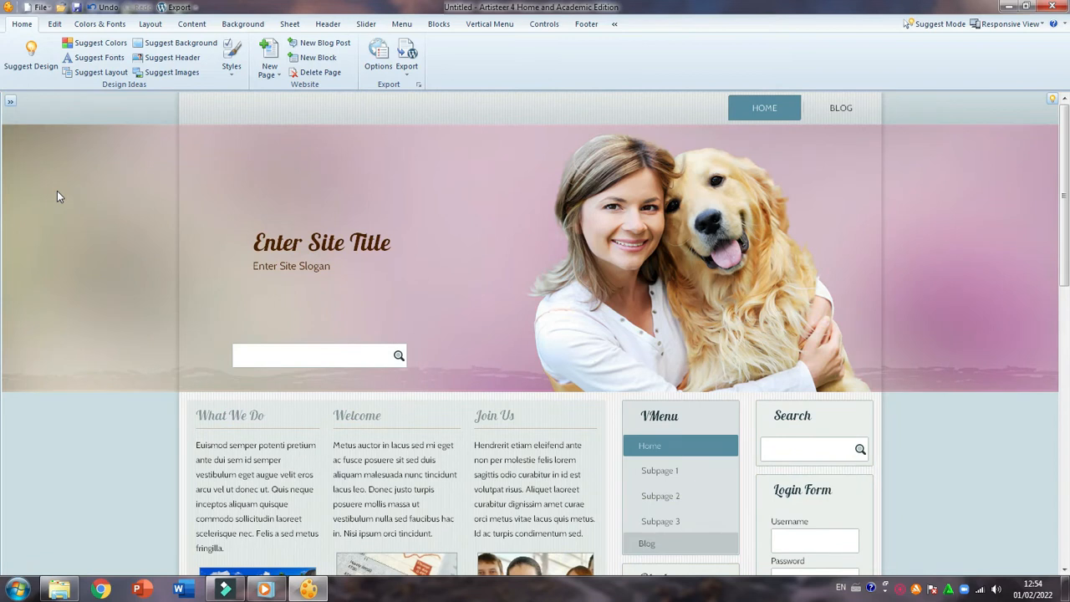
pyautogui.click(98, 42)
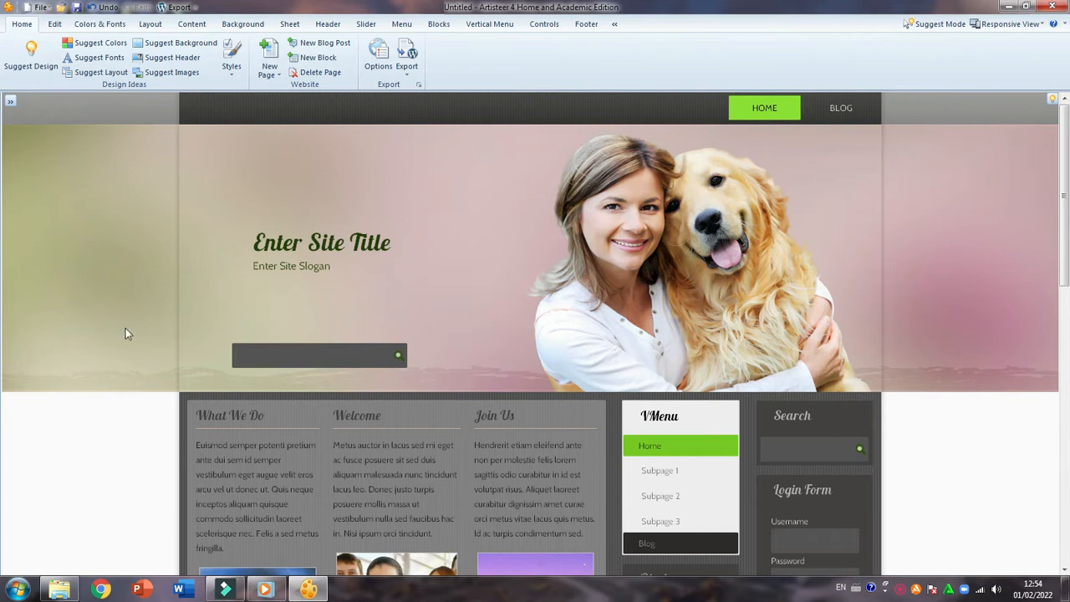
pyautogui.click(94, 44)
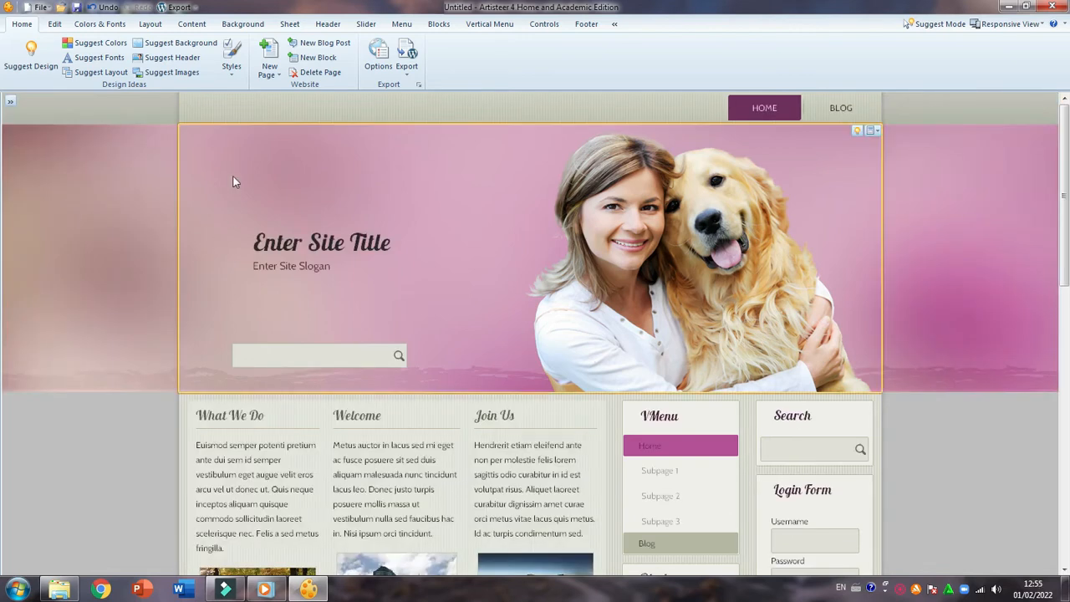
# Apply a suggested font set with plain sans-serif lettering to the site and review it across the page
pyautogui.click(97, 58)
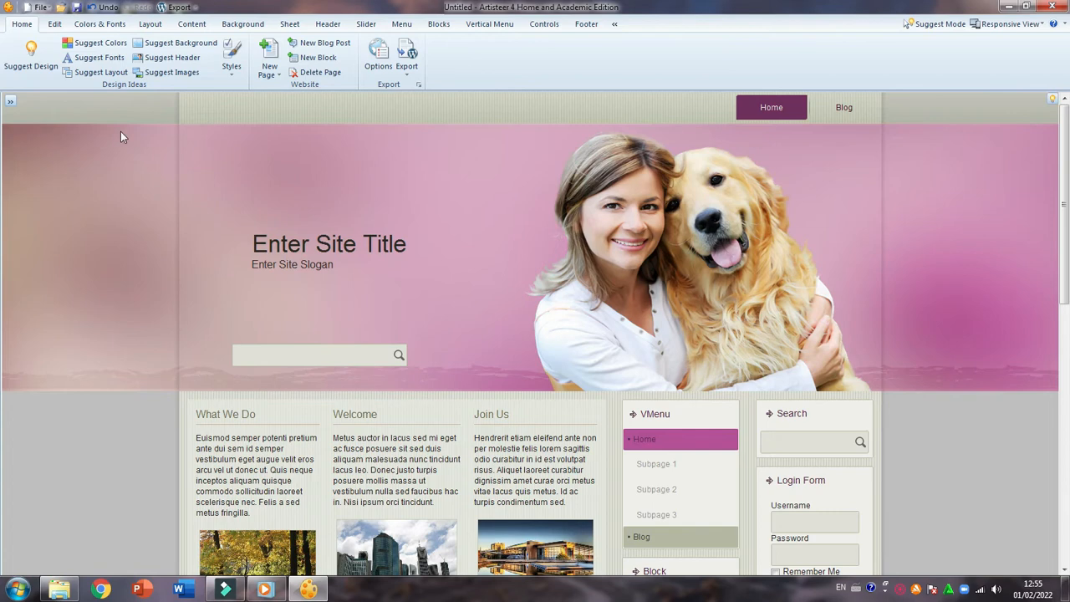
pyautogui.scroll(-10, 627, 363)
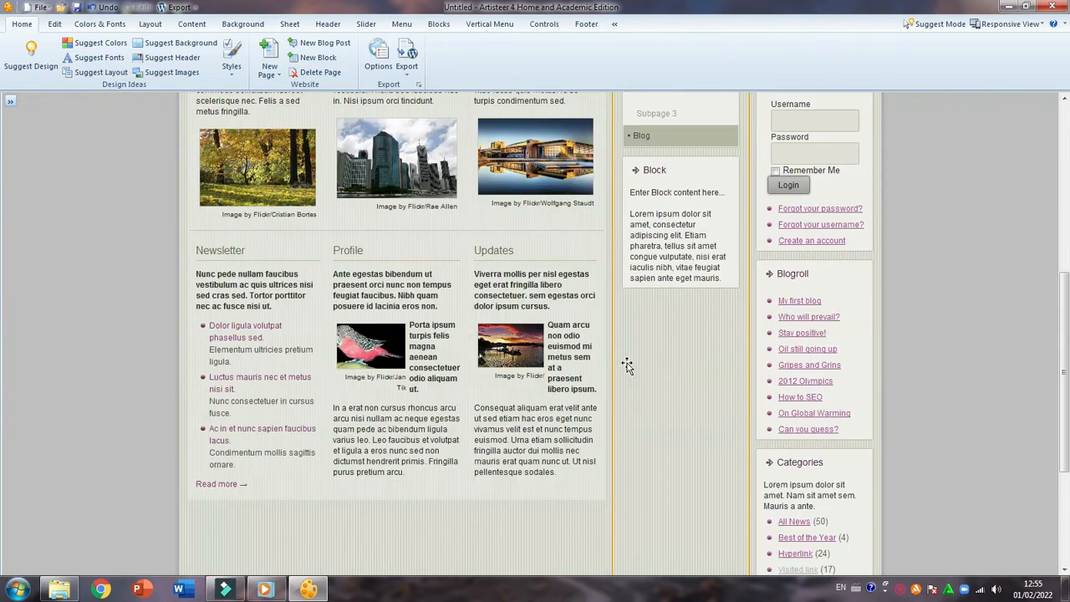
pyautogui.scroll(7, 628, 366)
pyautogui.scroll(3, 628, 366)
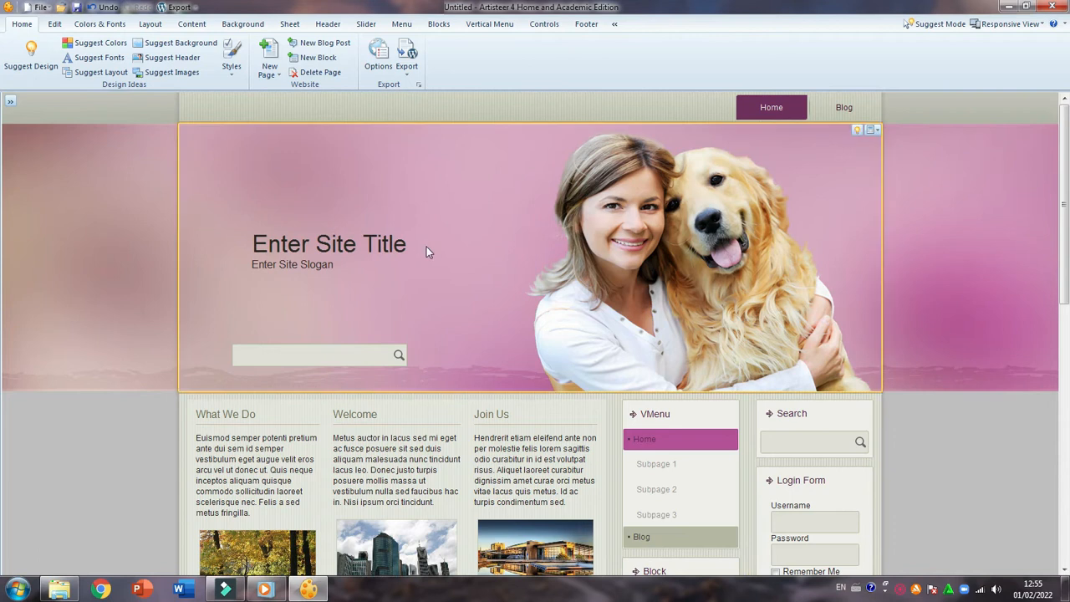
# Generate suggested layouts until the menu sits above the header, with New Methods and What We Do beside two sidebar columns
pyautogui.click(101, 73)
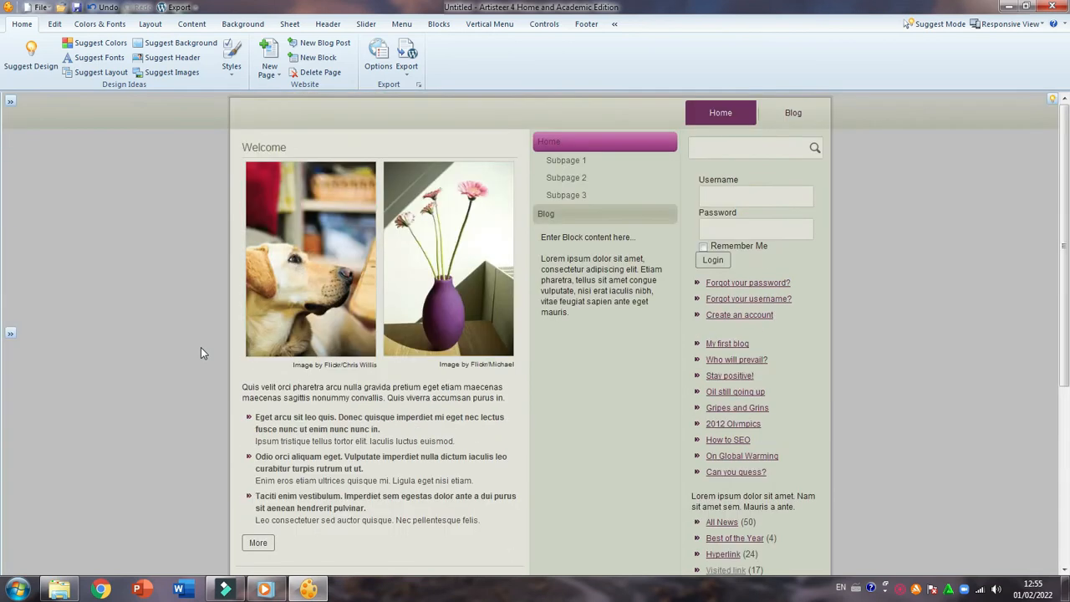
pyautogui.click(95, 72)
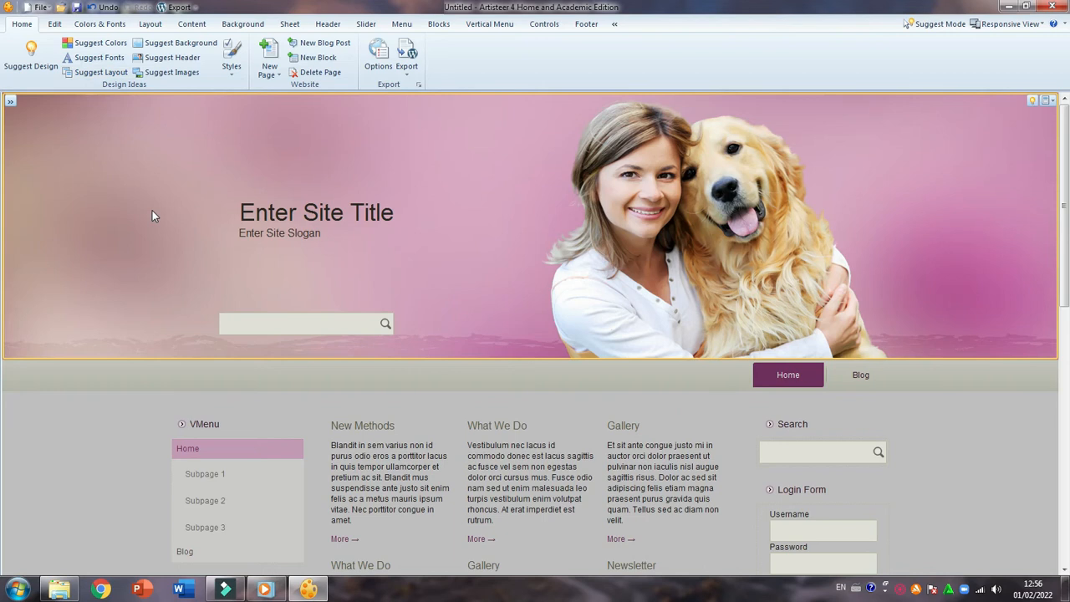
pyautogui.moveTo(152, 211)
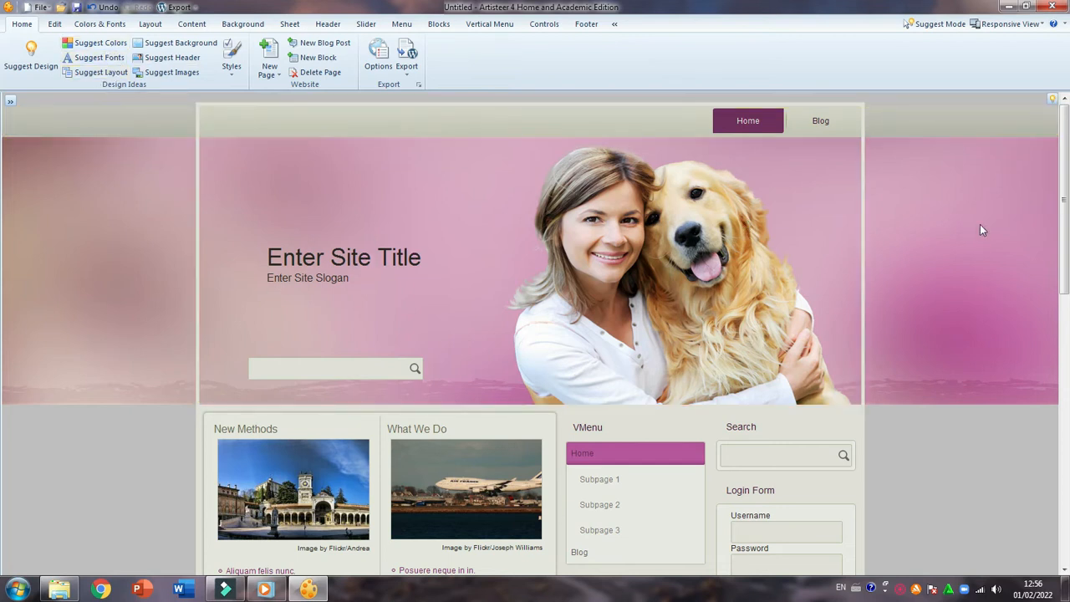
pyautogui.scroll(-5, 986, 448)
pyautogui.scroll(5, 986, 448)
pyautogui.scroll(-4, 985, 448)
pyautogui.scroll(4, 985, 448)
pyautogui.scroll(-3, 111, 464)
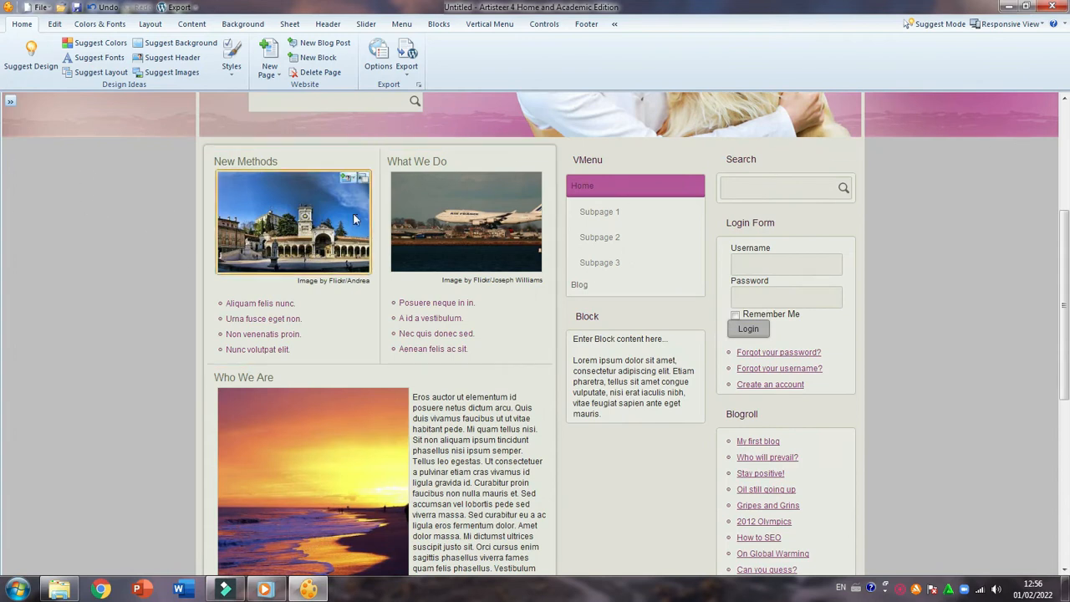
pyautogui.scroll(3, 353, 212)
# Generate suggested page backgrounds until a gray flower pattern fills the area around the content, and check it along the page
pyautogui.click(173, 49)
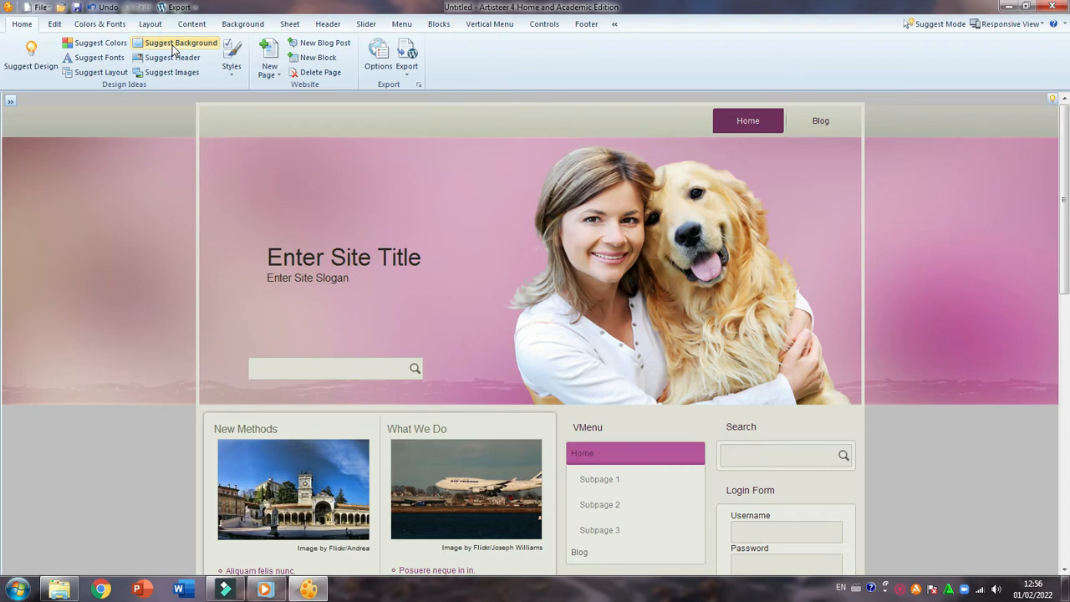
pyautogui.scroll(-2, 835, 326)
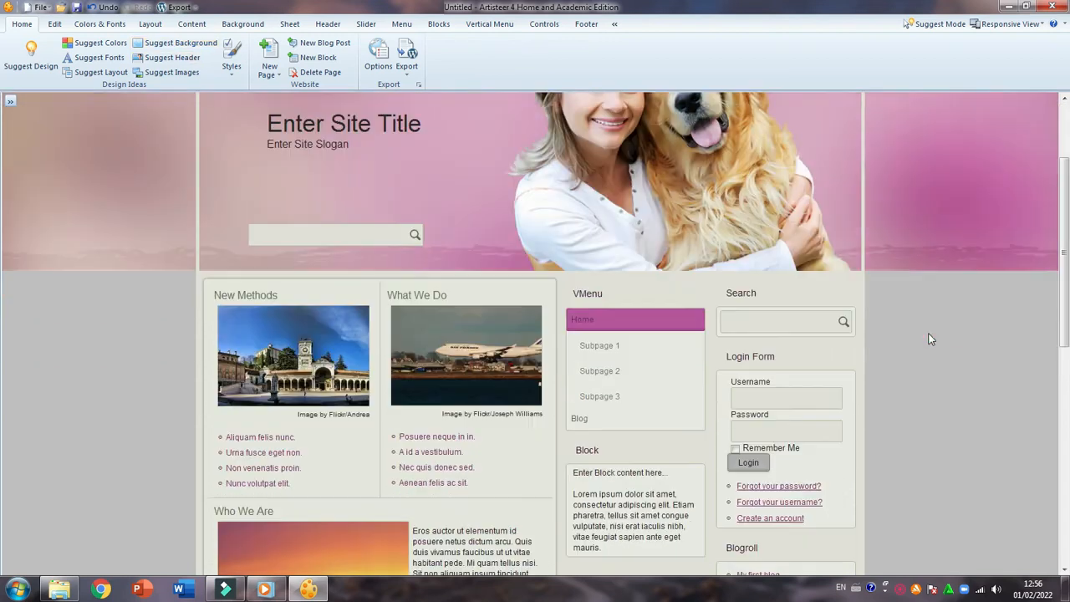
pyautogui.scroll(2, 930, 339)
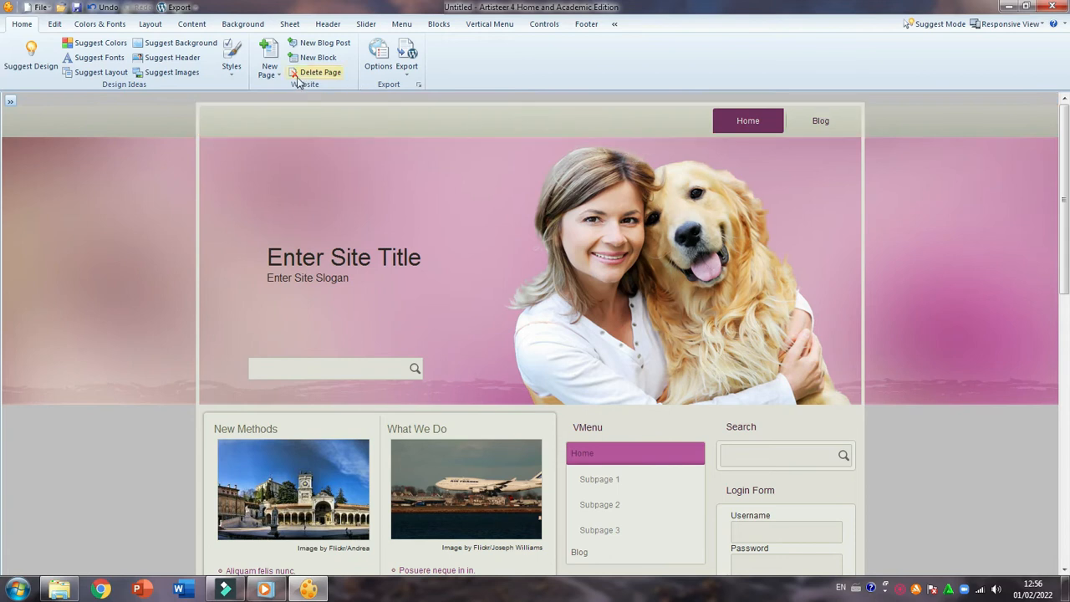
pyautogui.click(189, 46)
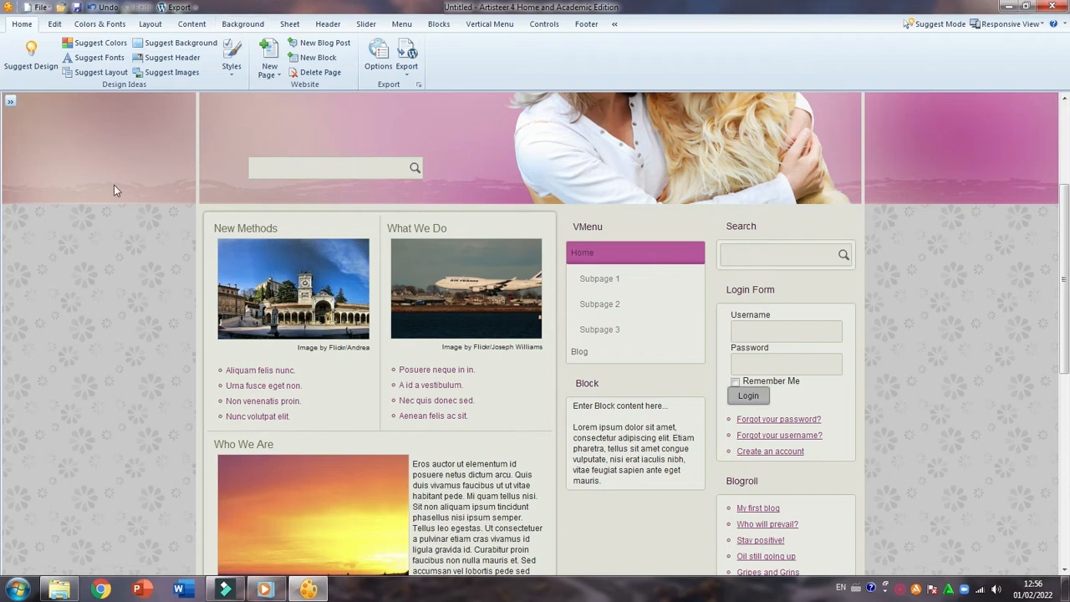
pyautogui.scroll(3, 158, 274)
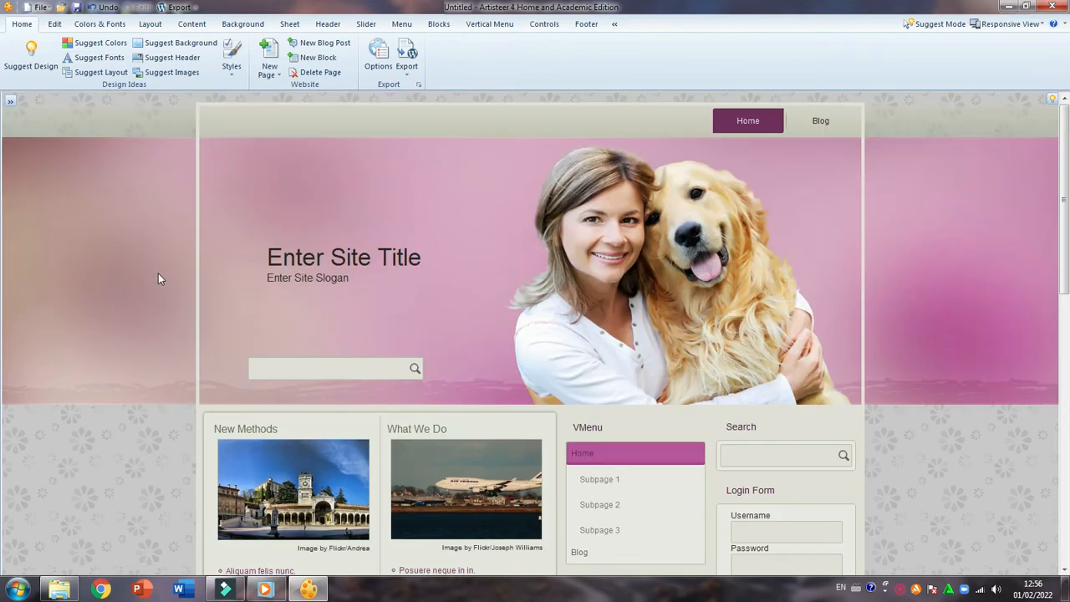
# Examine the pink header, flower-pattern background and sidebar blocks of the current design
pyautogui.scroll(-5, 158, 274)
pyautogui.scroll(2, 159, 278)
pyautogui.scroll(2, 161, 282)
pyautogui.scroll(-3, 155, 256)
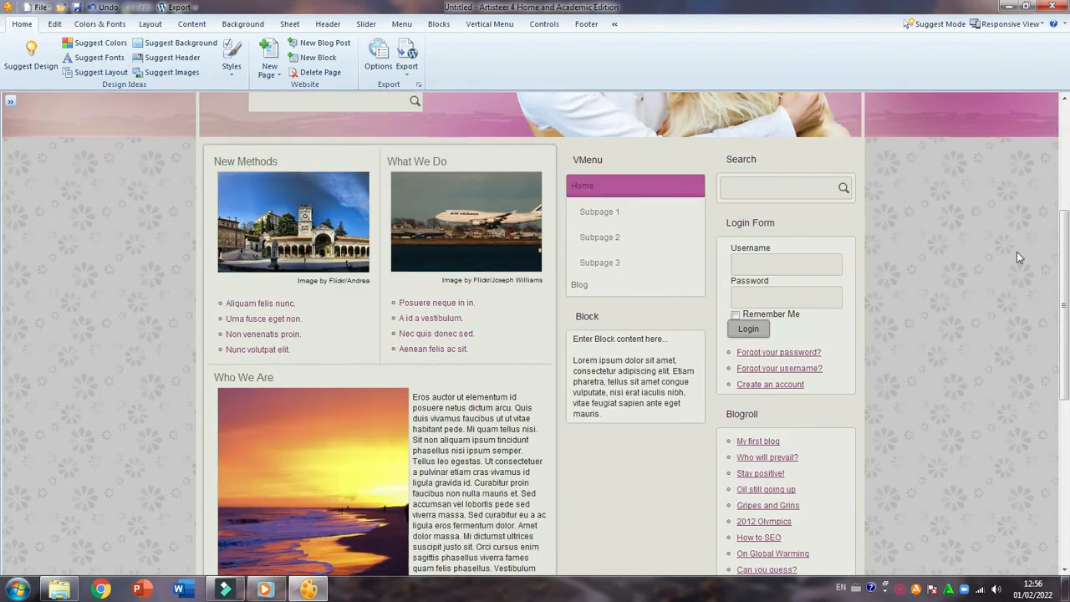
pyautogui.scroll(3, 933, 252)
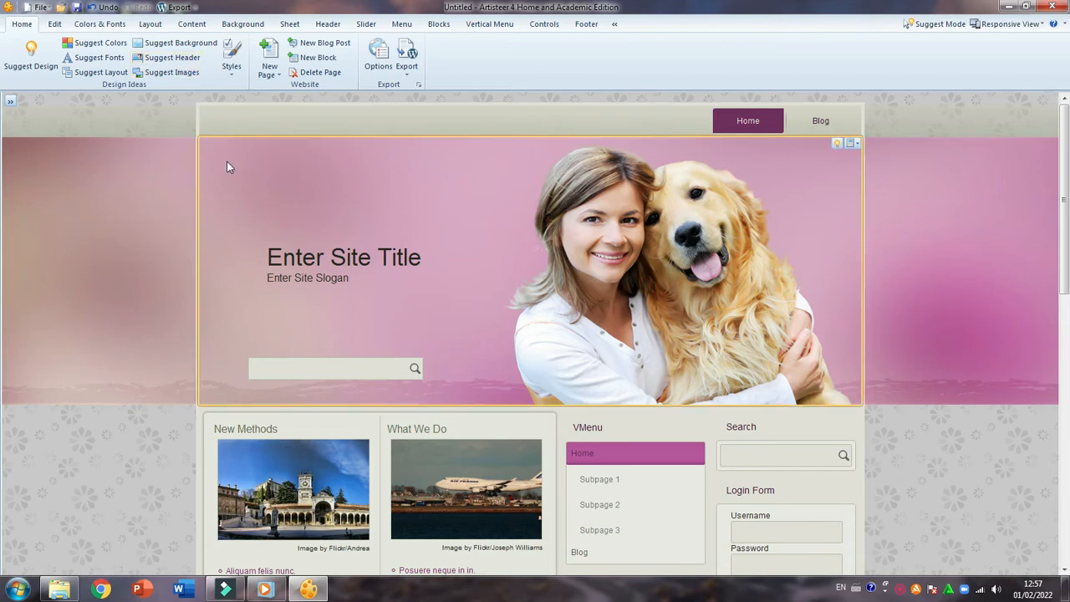
pyautogui.scroll(-1, 622, 311)
pyautogui.scroll(1, 619, 313)
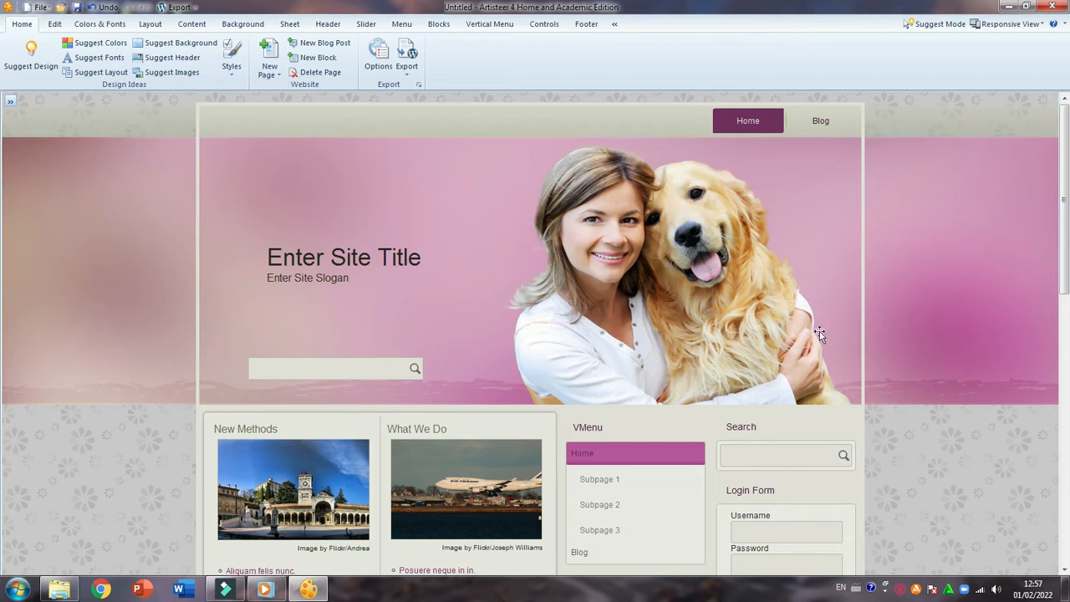
pyautogui.scroll(-2, 877, 318)
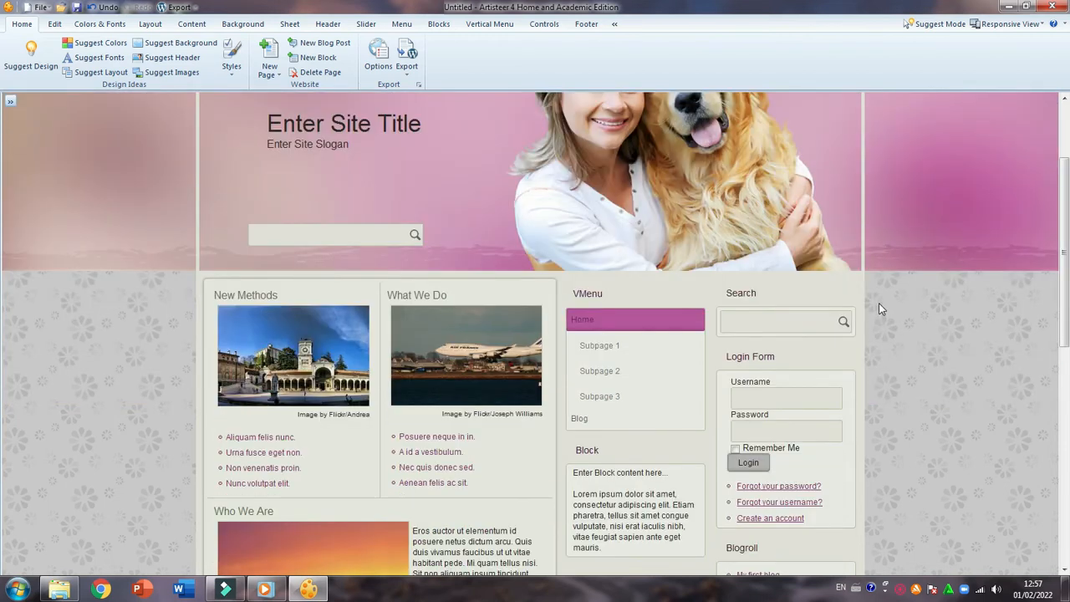
pyautogui.scroll(1, 878, 307)
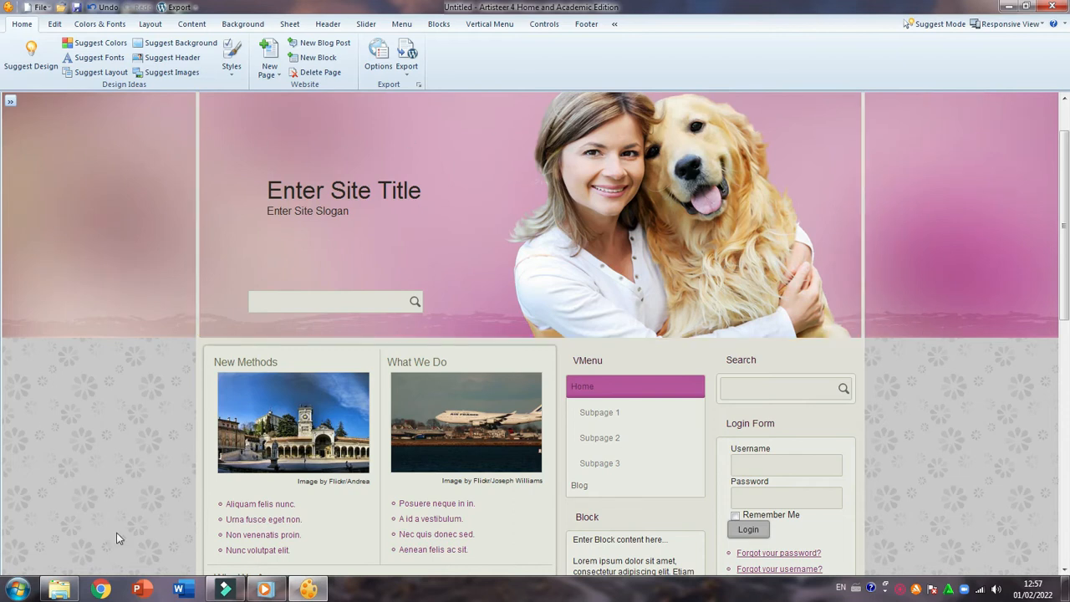
# Examine the content pictures, article sections and footer along the whole page
pyautogui.scroll(-1, 850, 387)
pyautogui.scroll(1, 850, 389)
pyautogui.scroll(-5, 947, 267)
pyautogui.scroll(2, 928, 292)
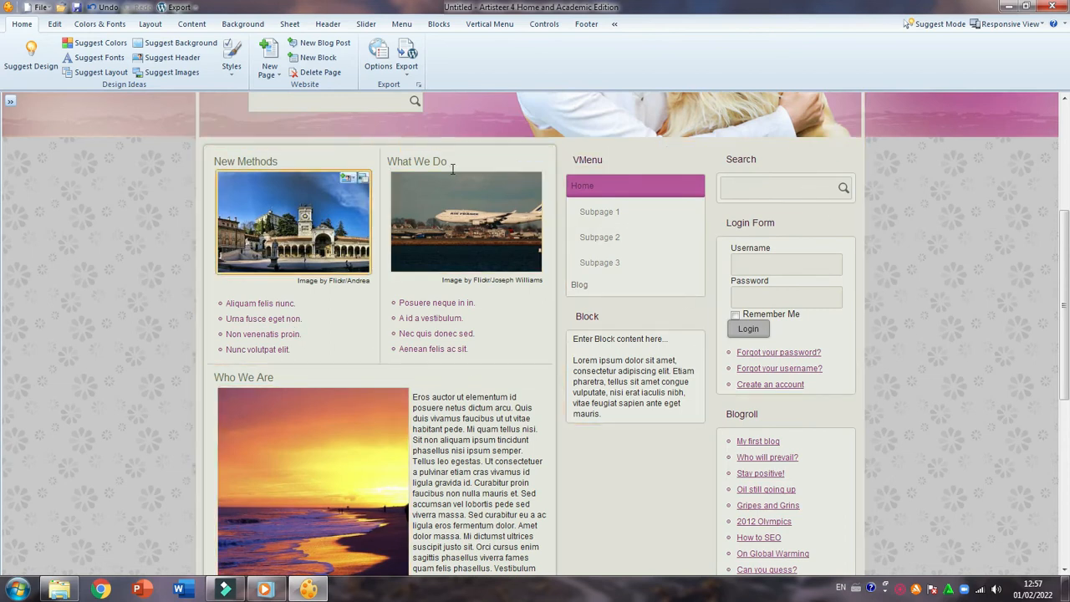
pyautogui.scroll(-3, 314, 355)
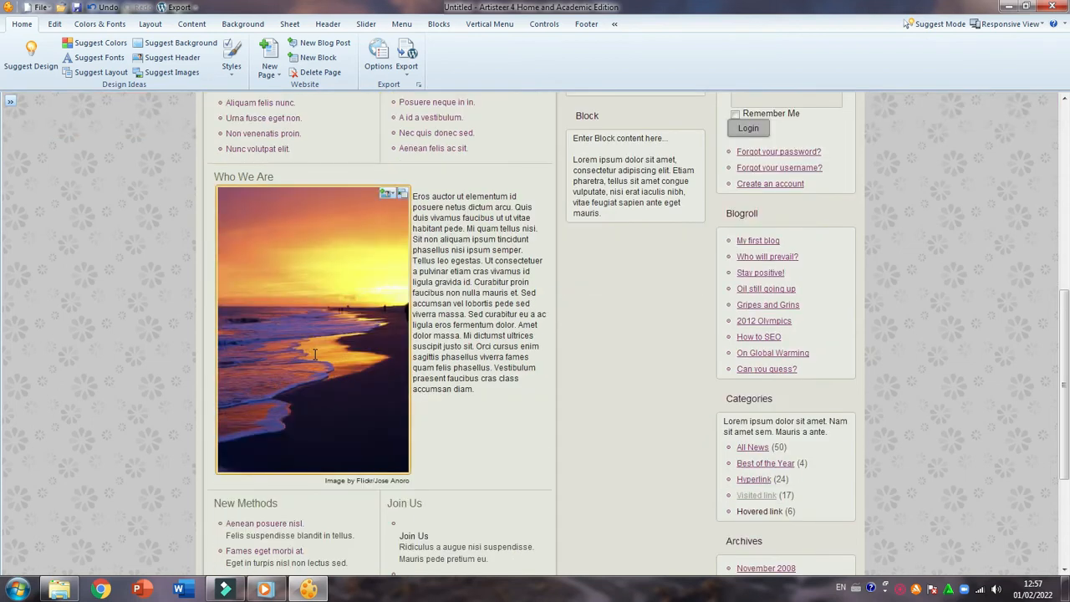
pyautogui.scroll(-3, 314, 354)
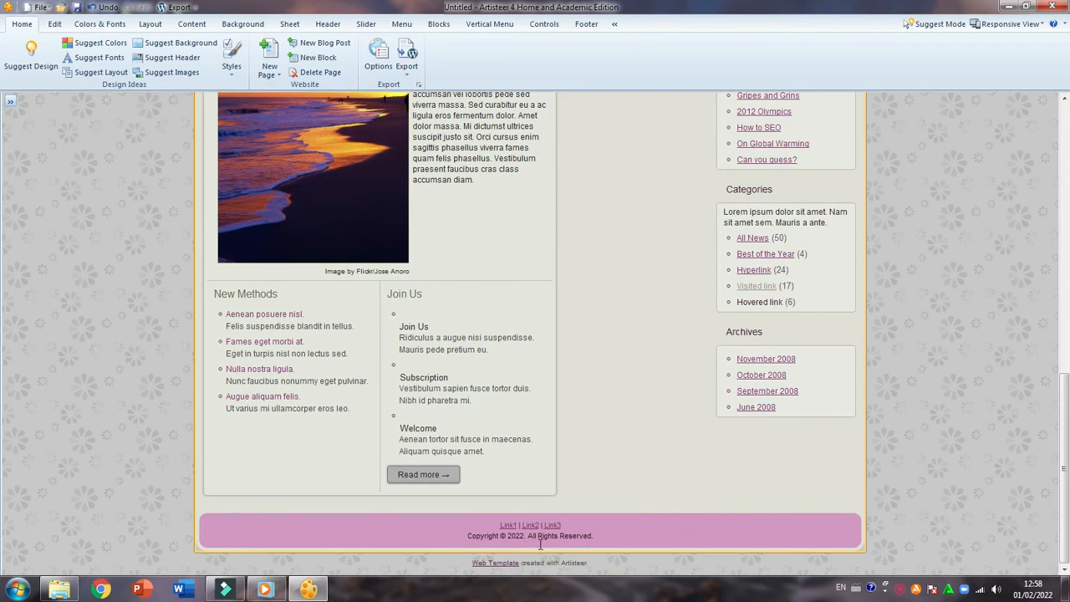
pyautogui.scroll(10, 535, 539)
pyautogui.scroll(-1, 540, 544)
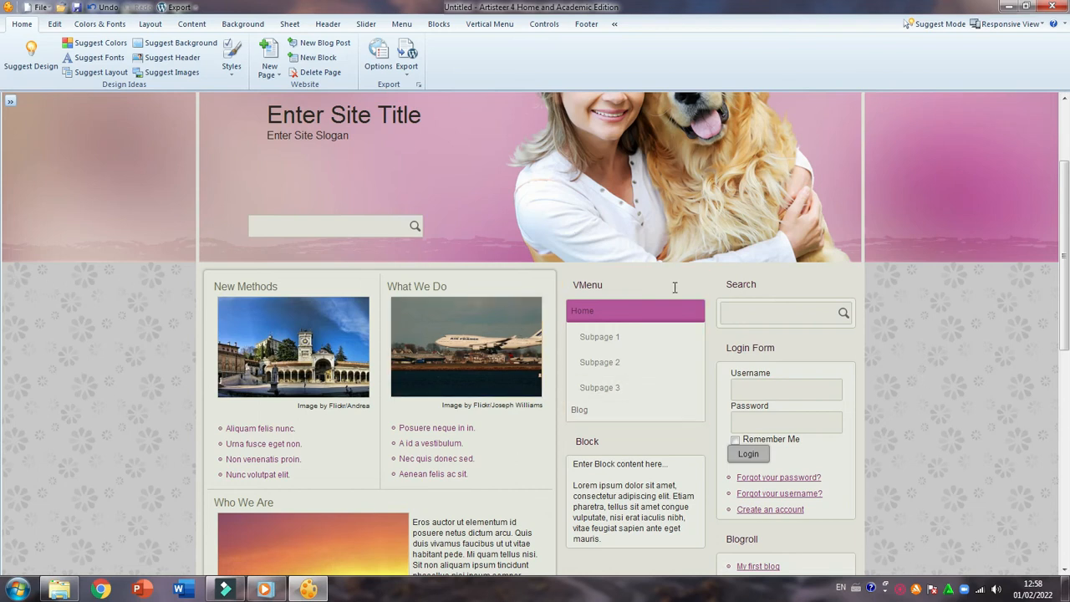
pyautogui.scroll(3, 918, 337)
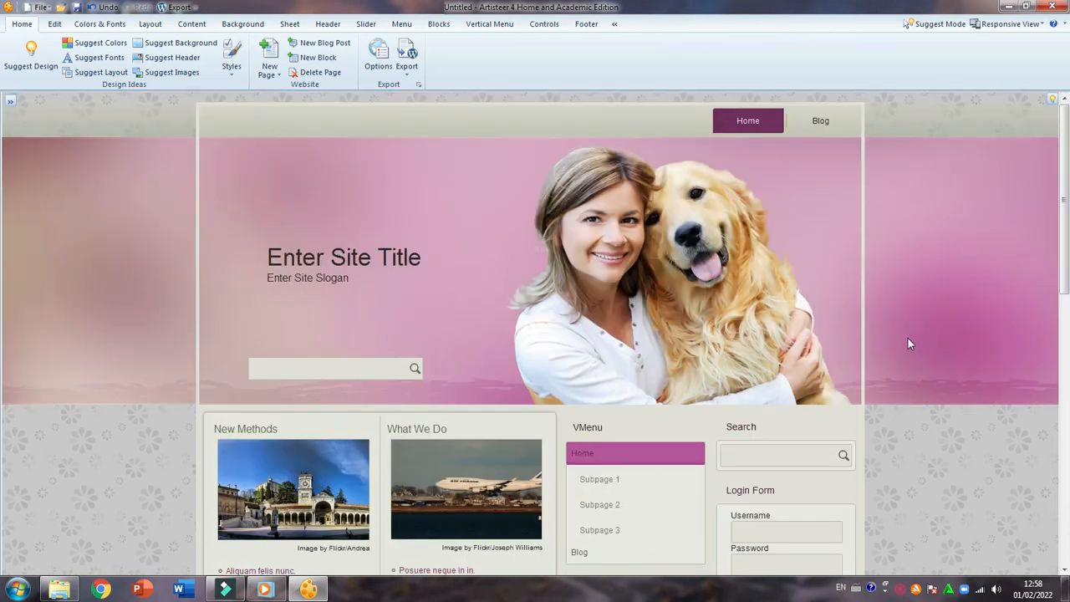
pyautogui.scroll(-3, 910, 341)
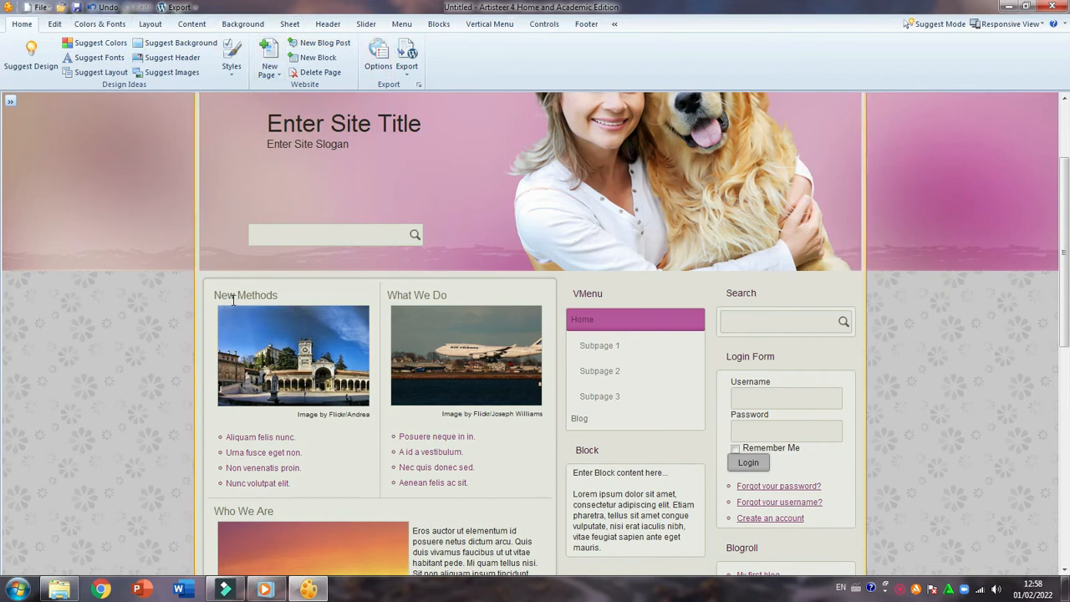
pyautogui.scroll(3, 180, 326)
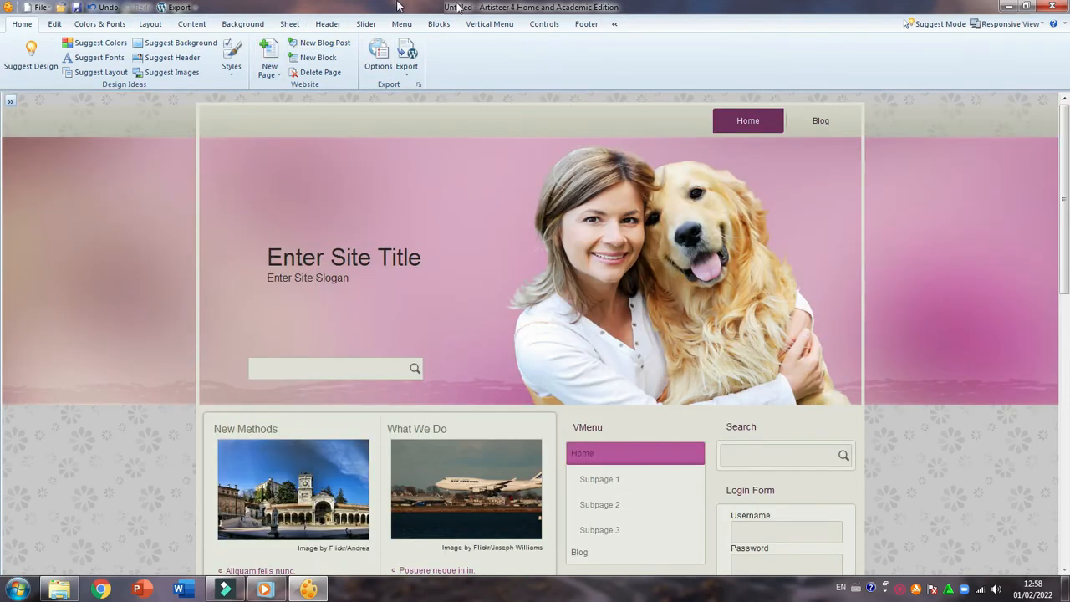
# Apply a suggested image set with a cloudy blue sky header and landscape content photos, and check it along the page
pyautogui.click(179, 75)
pyautogui.scroll(-2, 627, 269)
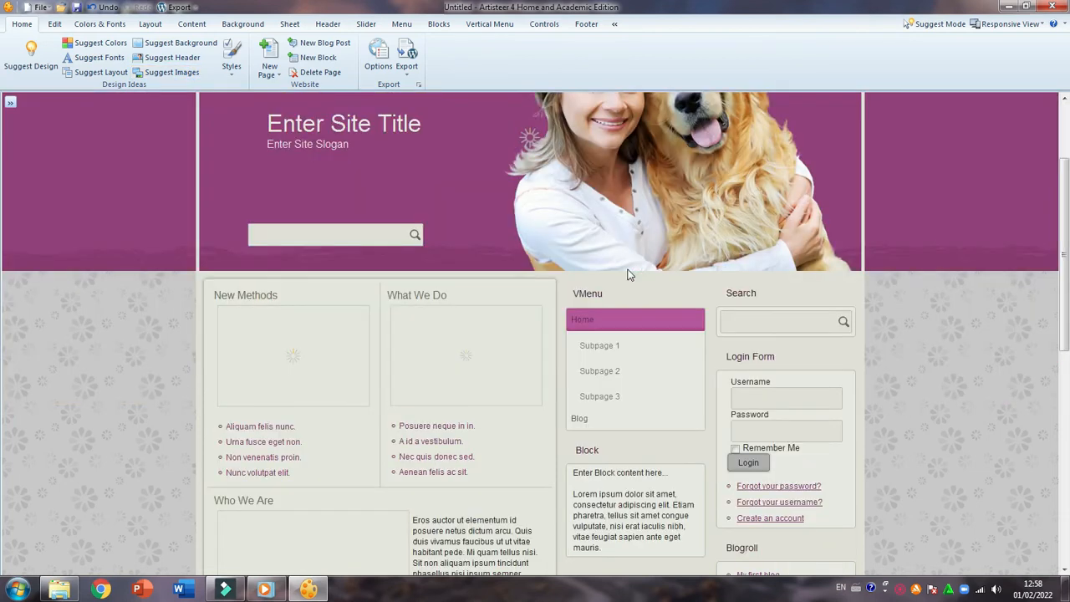
pyautogui.click(450, 334)
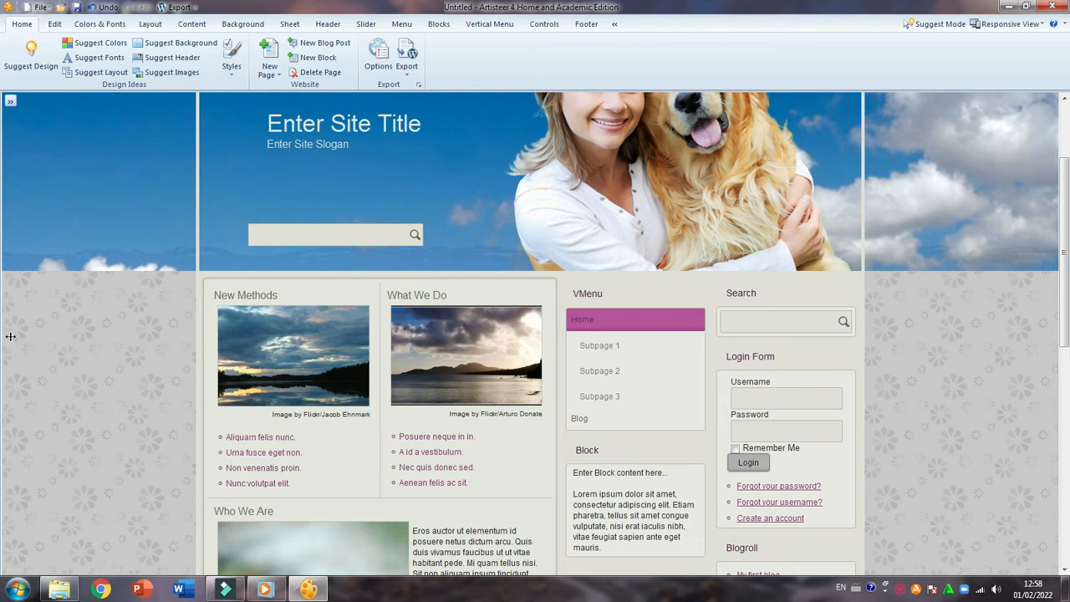
pyautogui.scroll(-3, 223, 173)
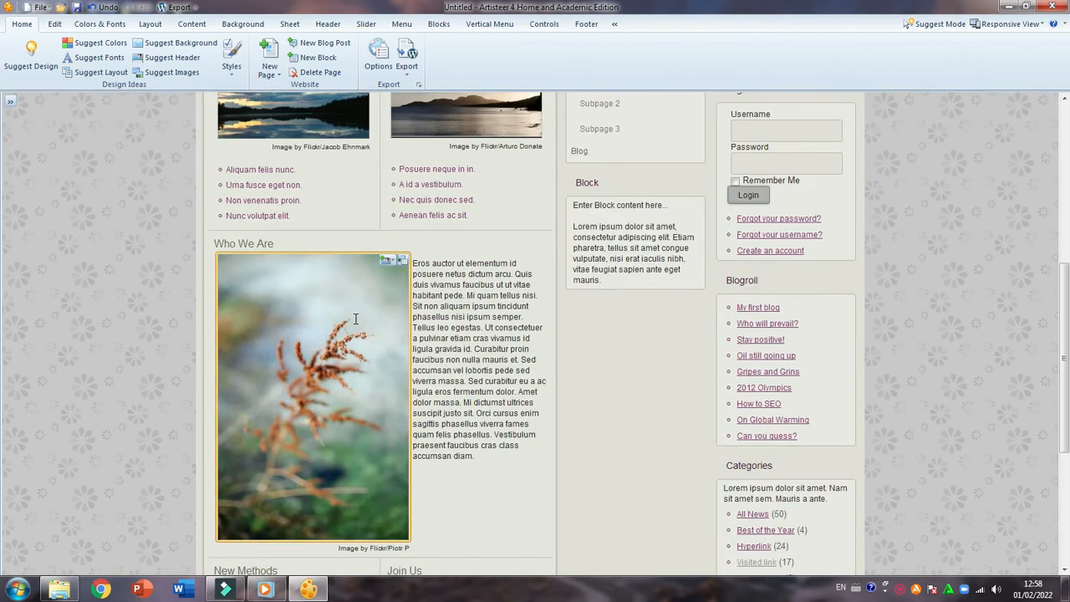
pyautogui.scroll(5, 280, 351)
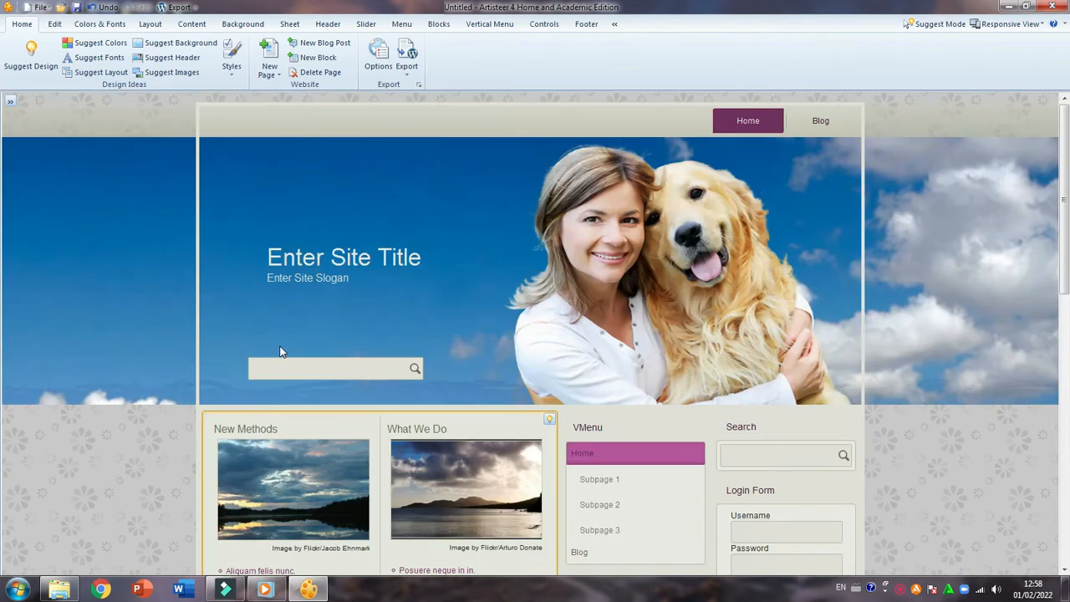
pyautogui.click(280, 351)
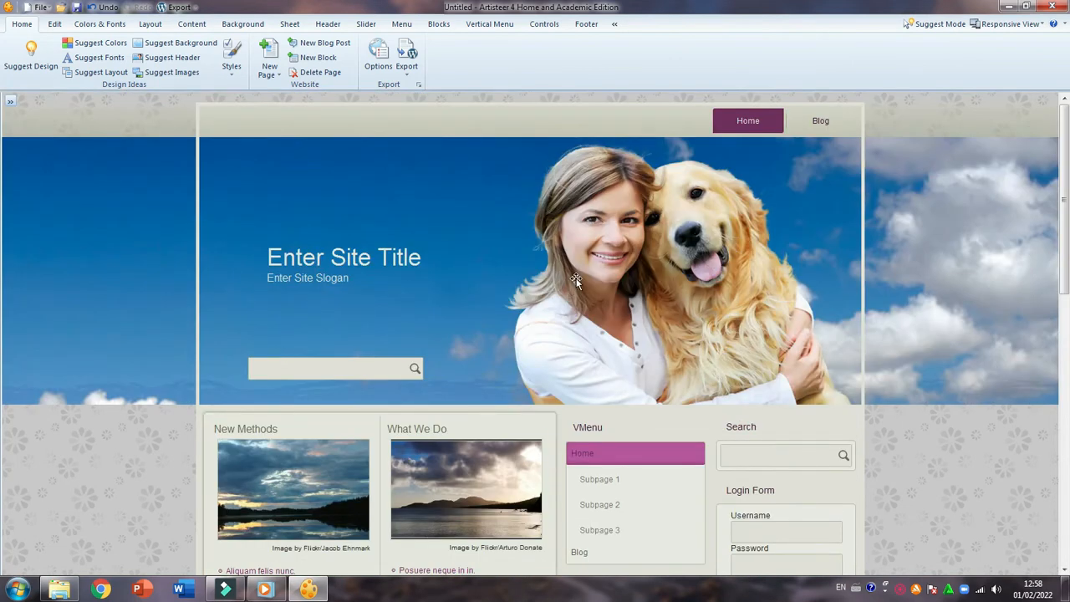
pyautogui.scroll(-2, 541, 281)
pyautogui.scroll(2, 543, 279)
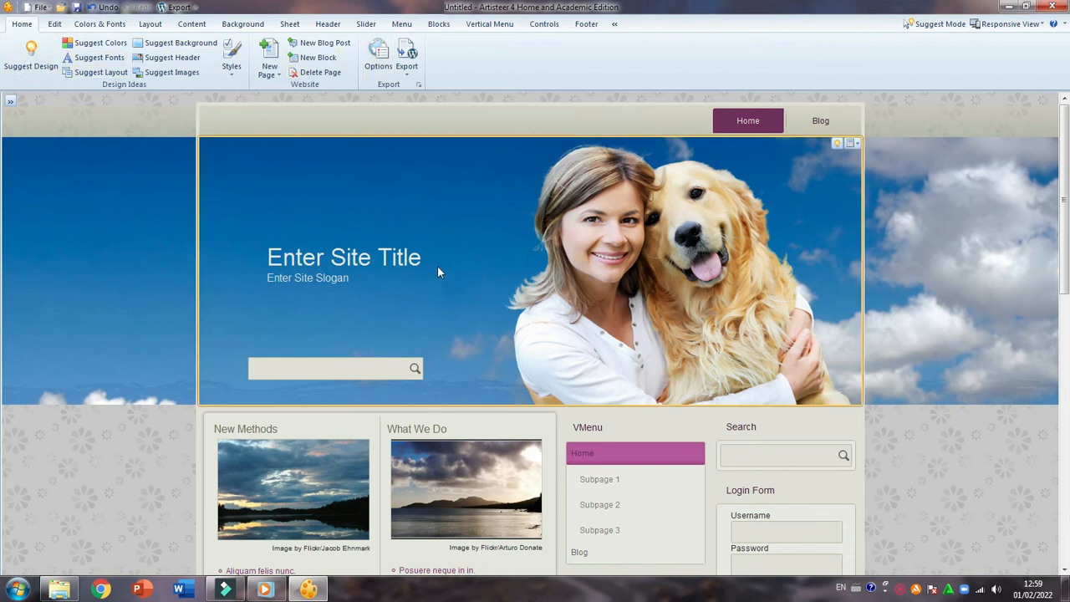
pyautogui.scroll(-4, 432, 269)
pyautogui.scroll(4, 432, 270)
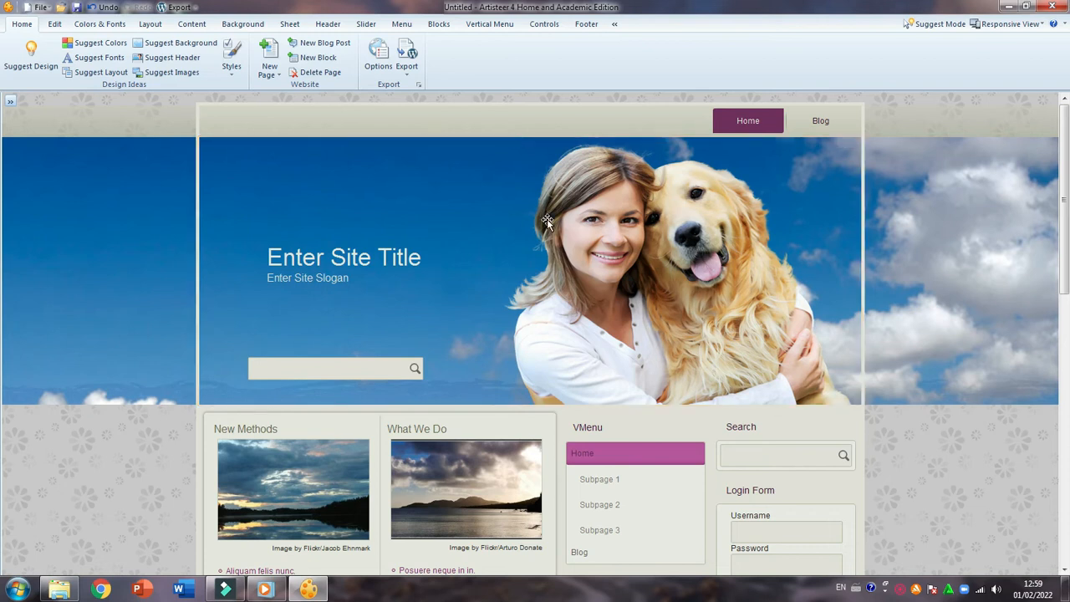
pyautogui.scroll(-8, 547, 222)
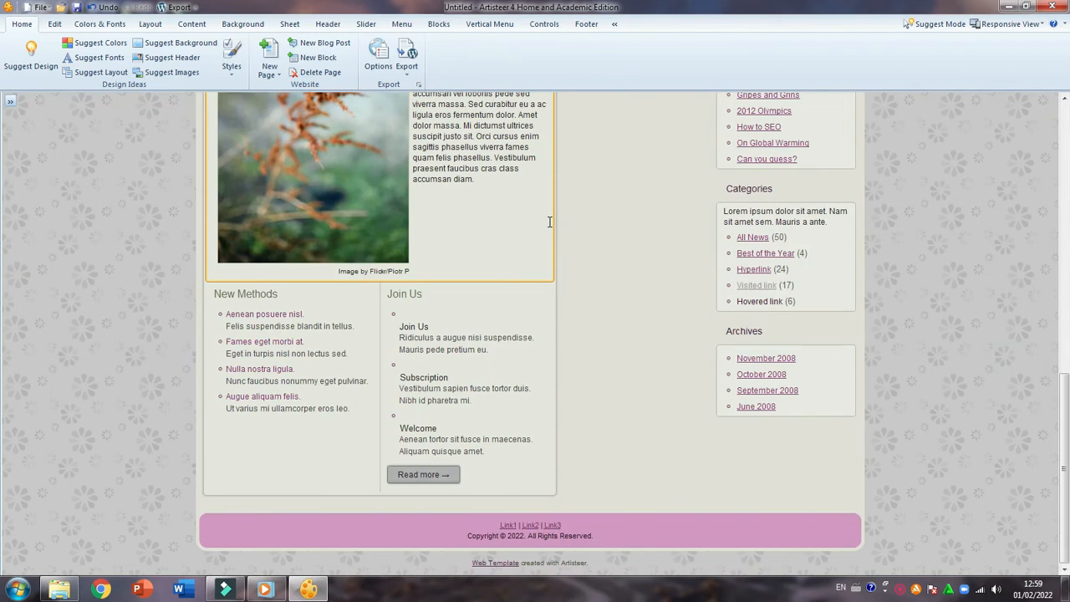
pyautogui.scroll(10, 549, 221)
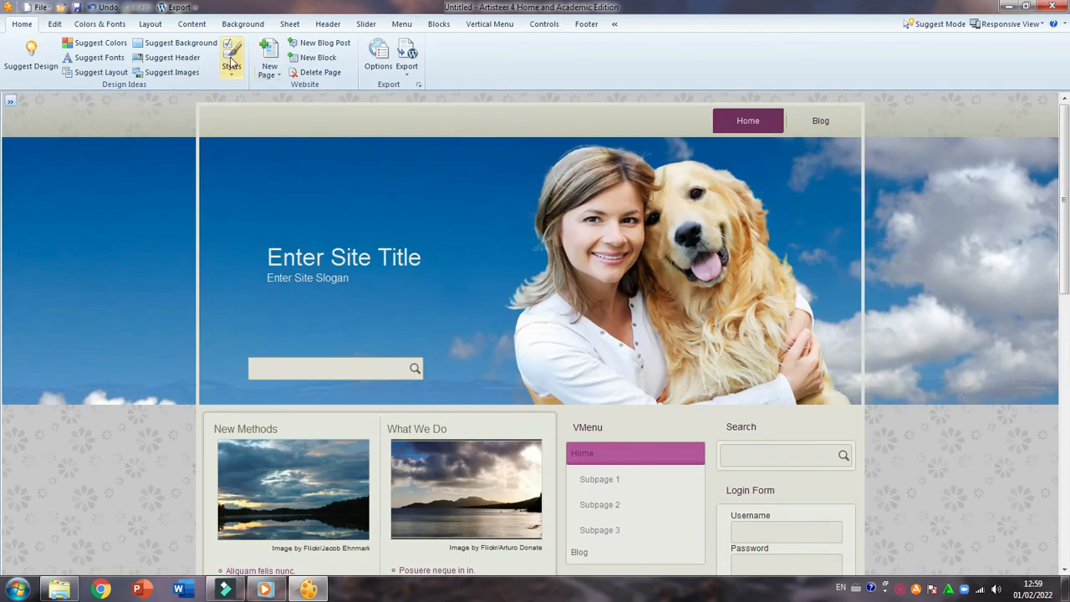
# Add a new blog post to the site and look over its page down to the footer
pyautogui.click(318, 44)
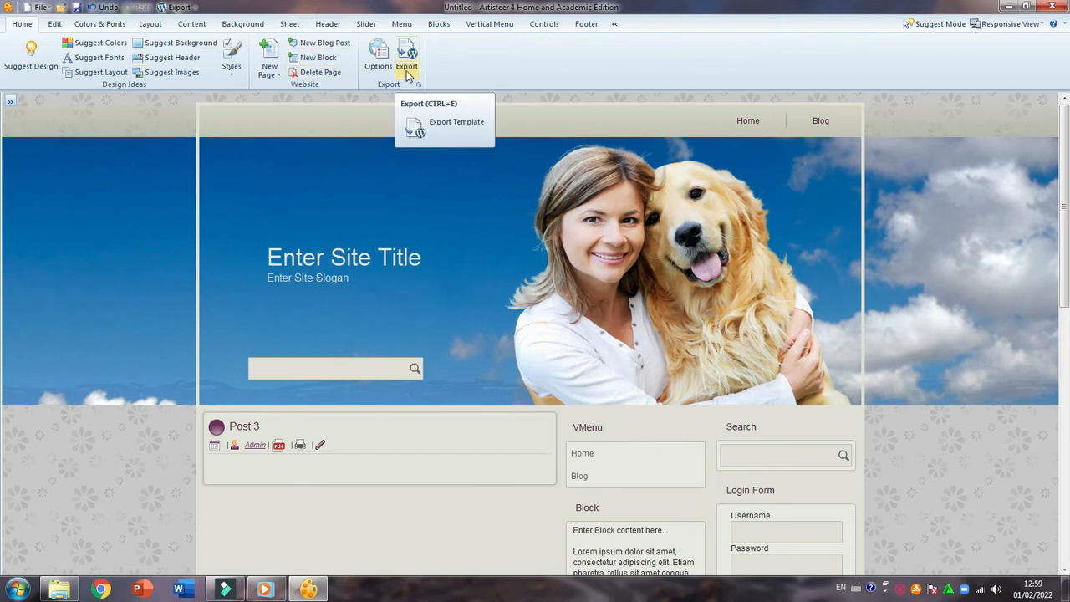
pyautogui.scroll(-10, 409, 103)
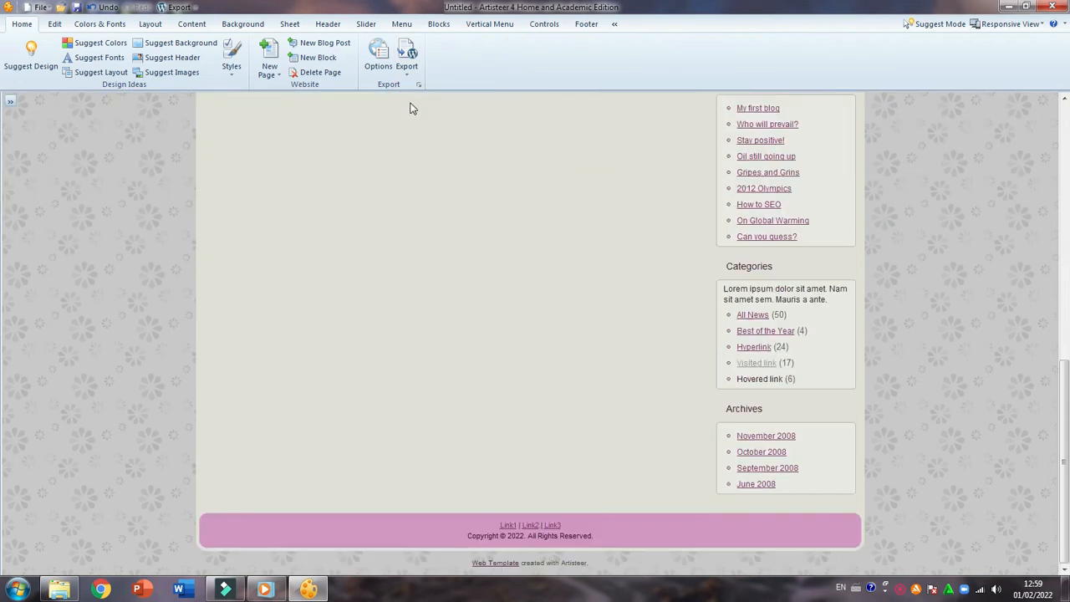
pyautogui.scroll(10, 410, 104)
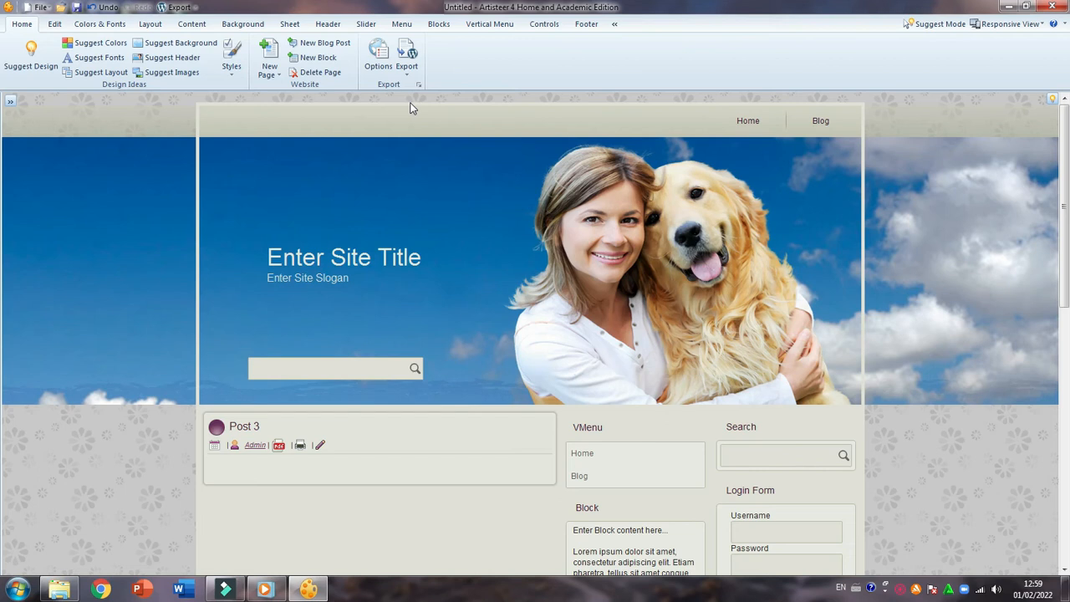
# Review the options for editing, colors and fonts, layout and content, and dismiss the Windows color scheme prompt
pyautogui.click(55, 25)
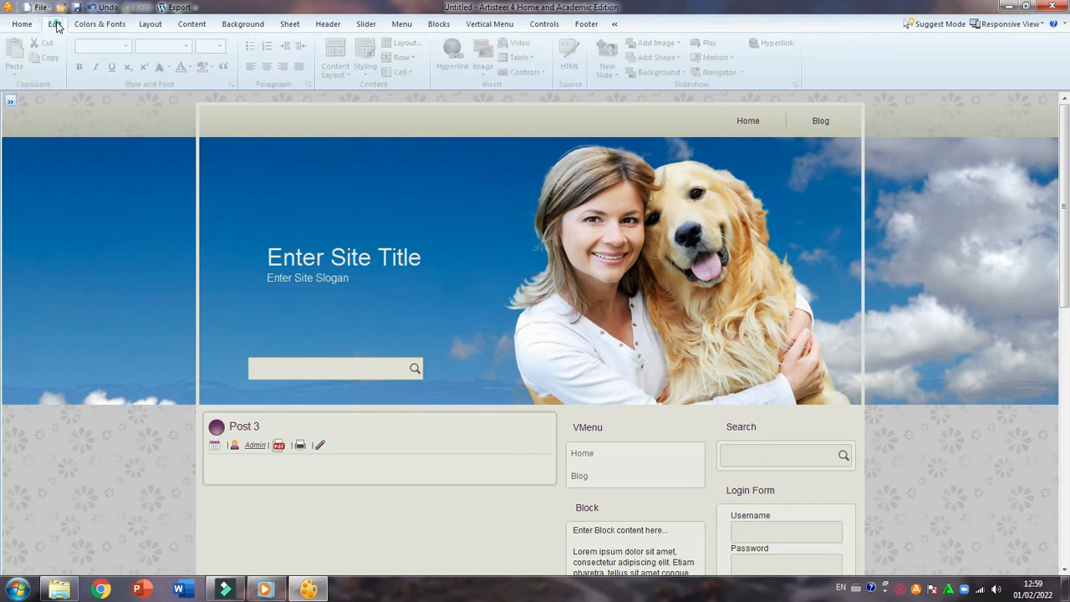
pyautogui.click(100, 25)
pyautogui.click(150, 24)
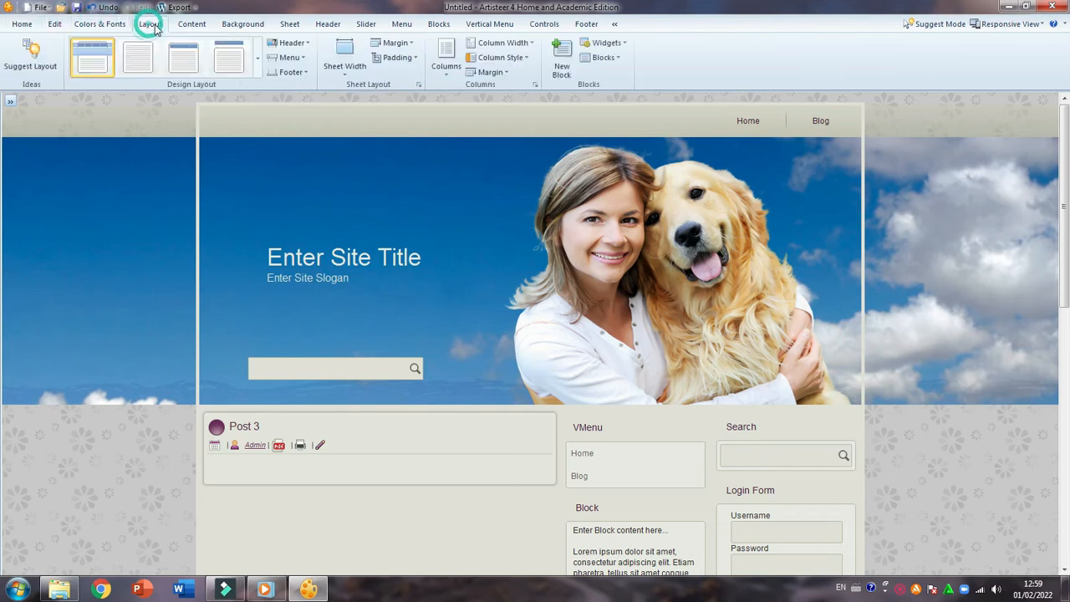
pyautogui.click(191, 26)
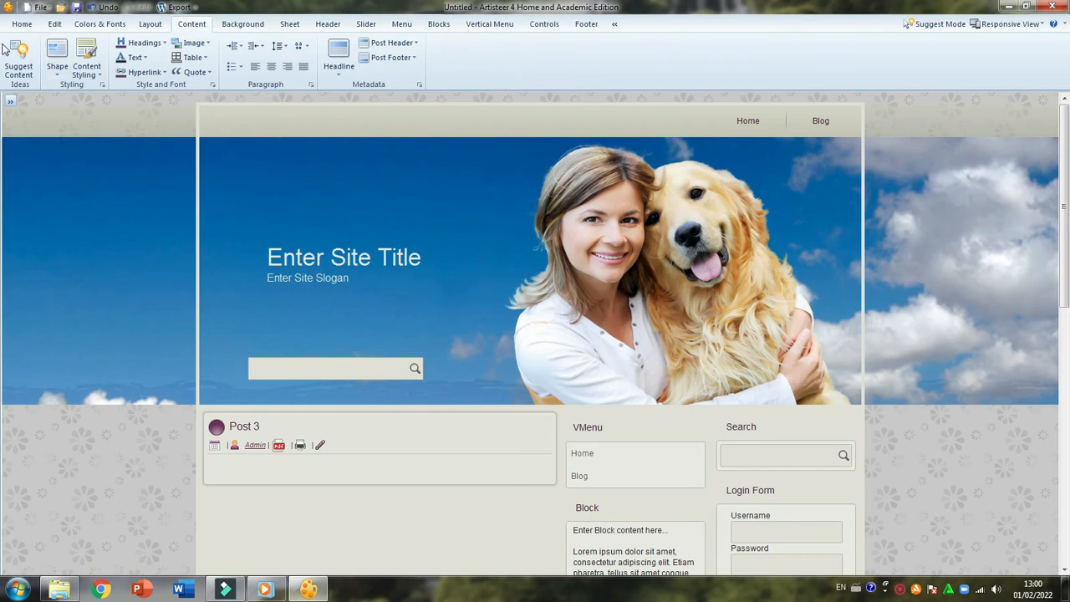
pyautogui.click(54, 23)
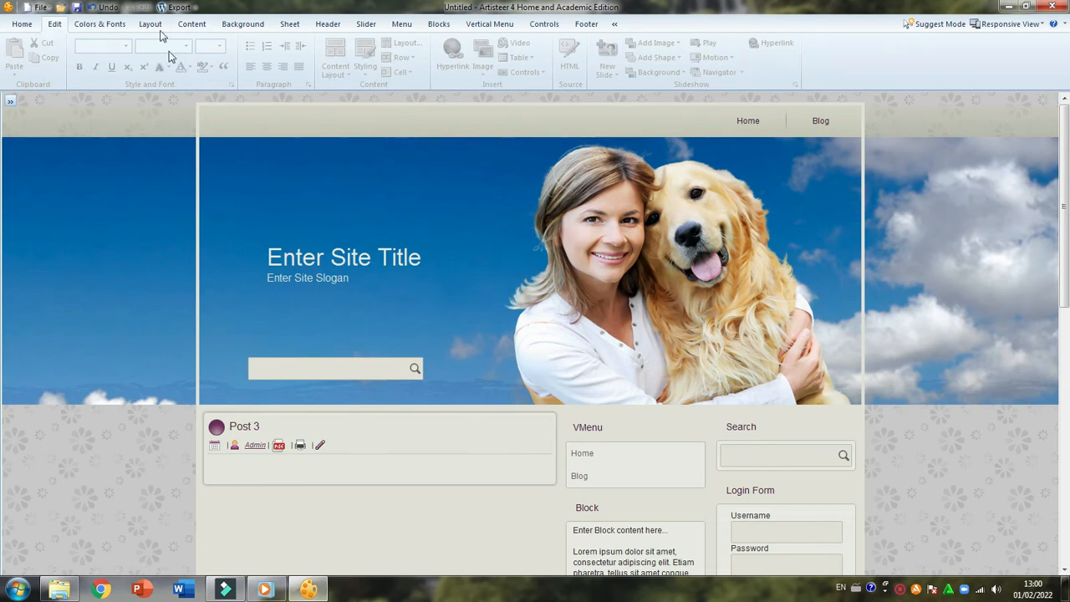
pyautogui.click(101, 25)
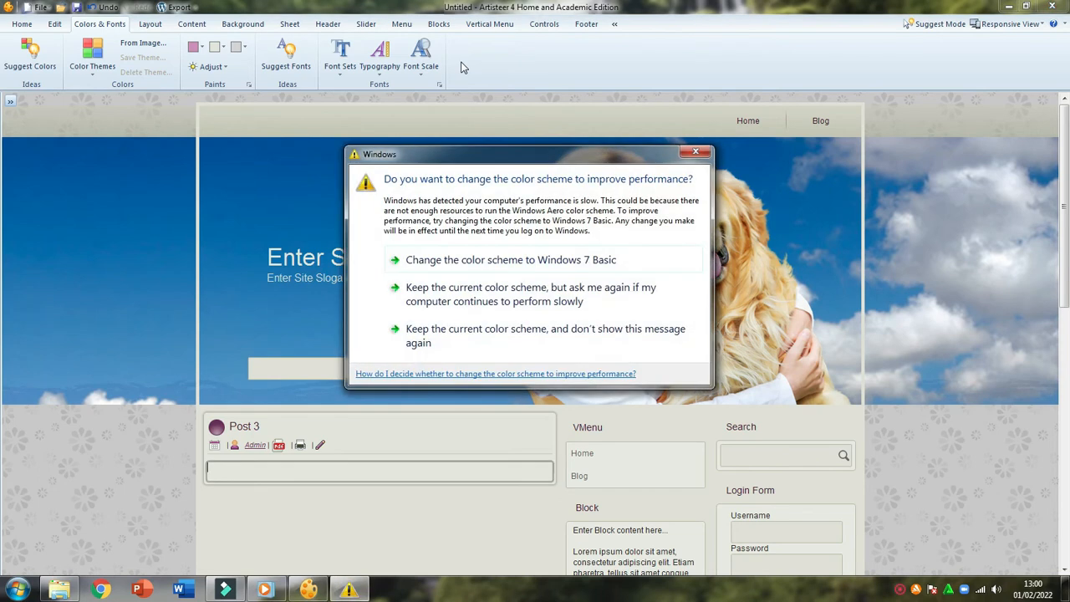
pyautogui.click(695, 151)
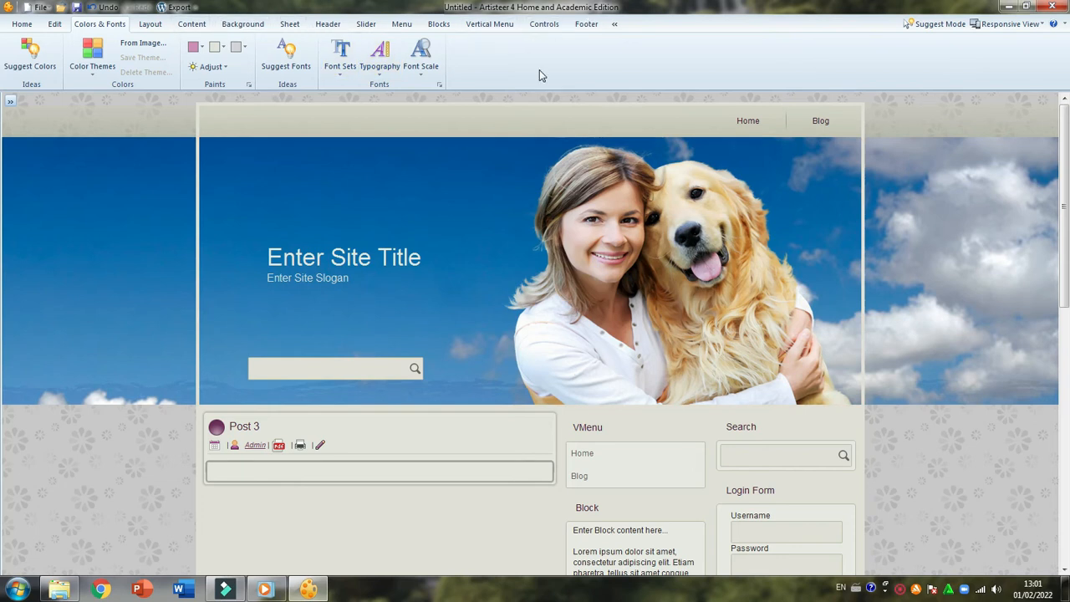
# Review the content, background and sheet design options and look over the blog post page
pyautogui.click(194, 24)
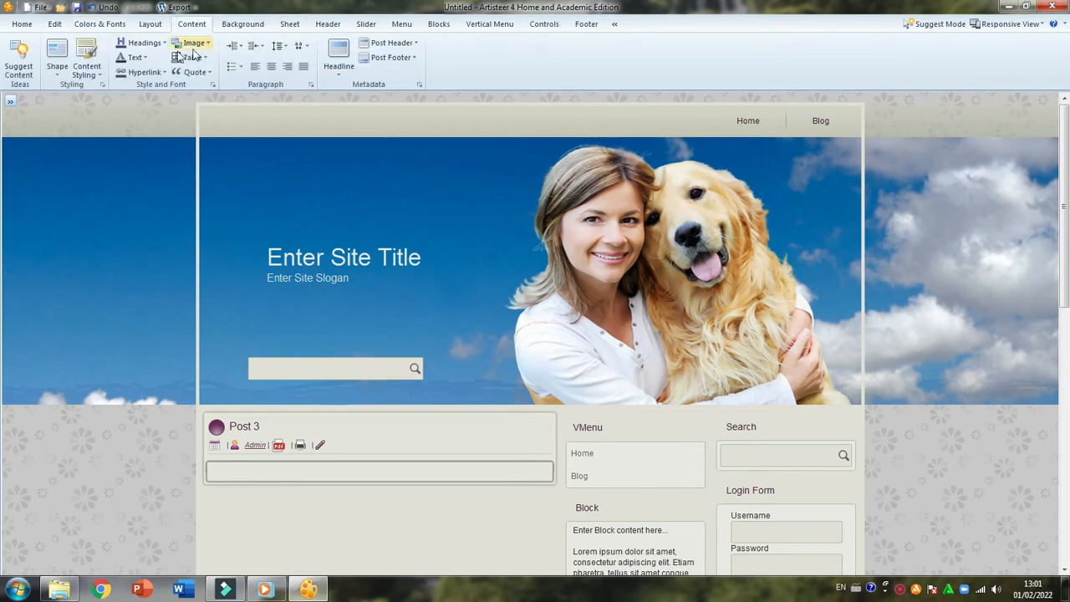
pyautogui.click(254, 21)
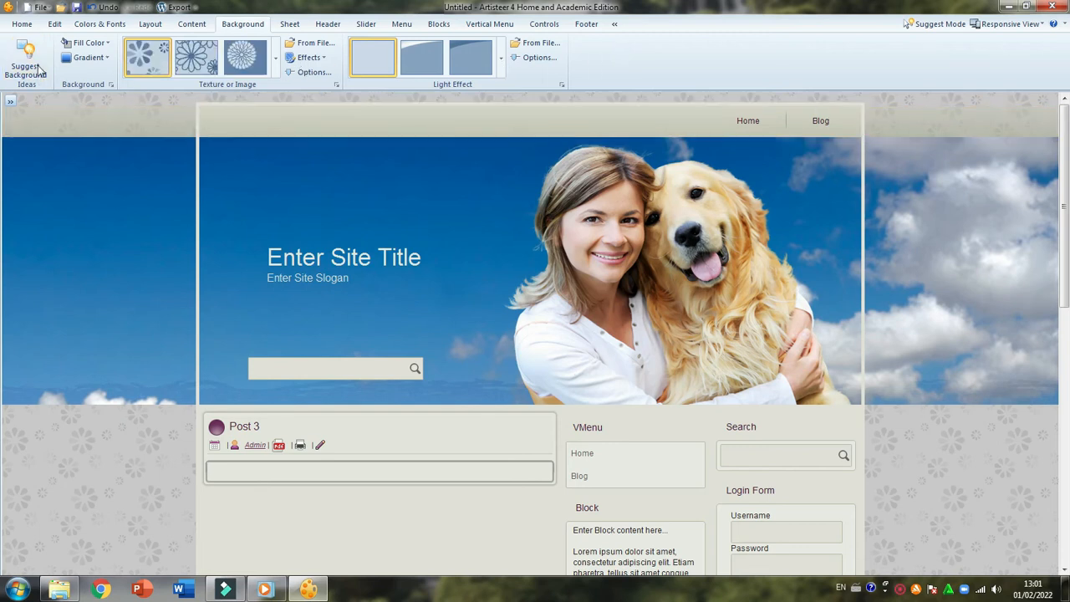
pyautogui.click(290, 25)
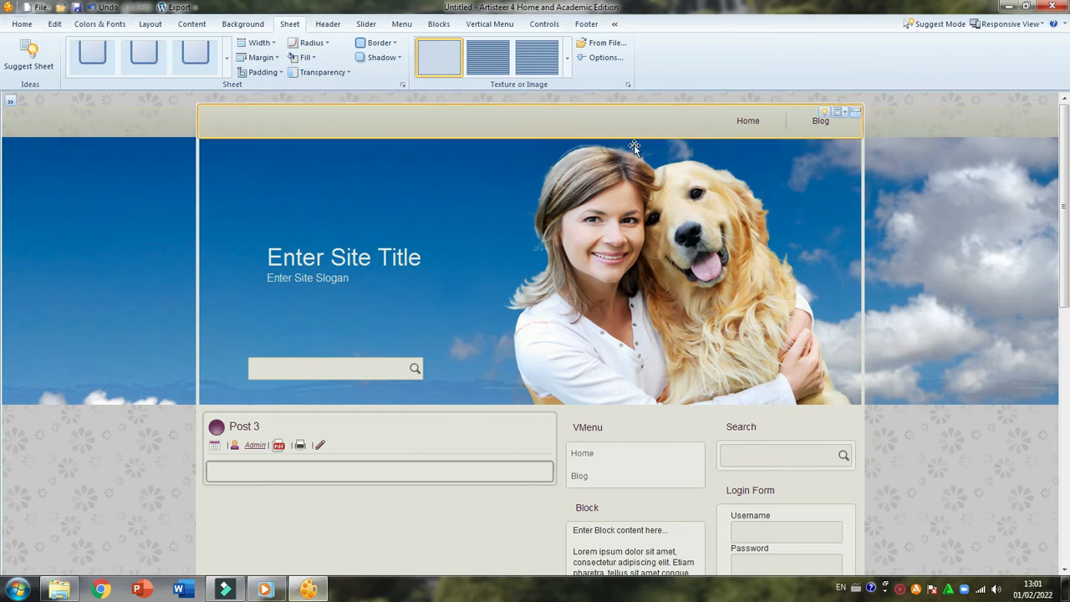
pyautogui.scroll(-5, 929, 341)
pyautogui.scroll(5, 929, 343)
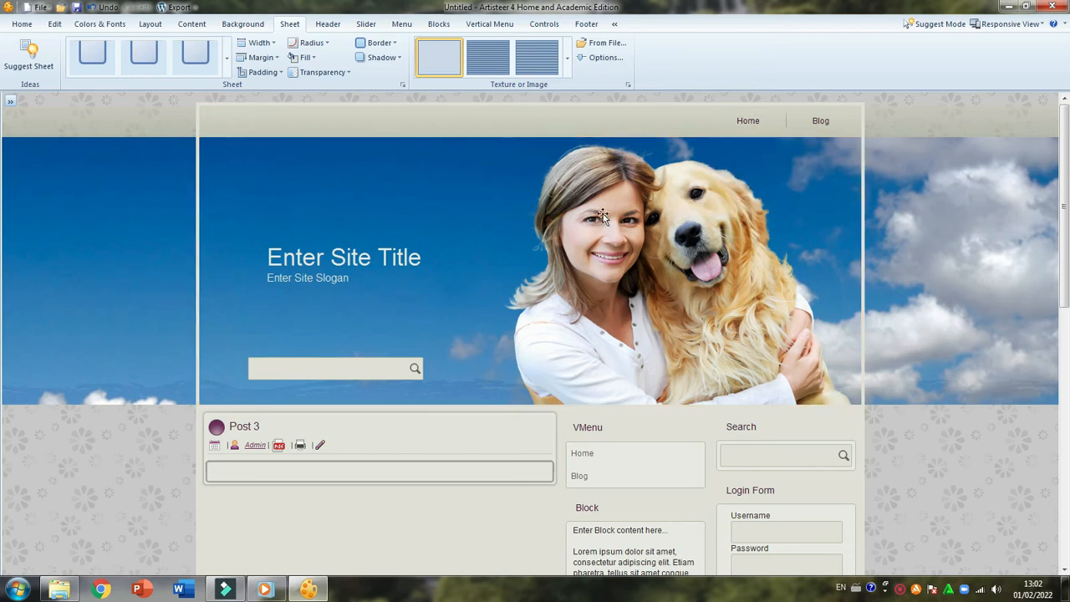
pyautogui.scroll(-4, 184, 266)
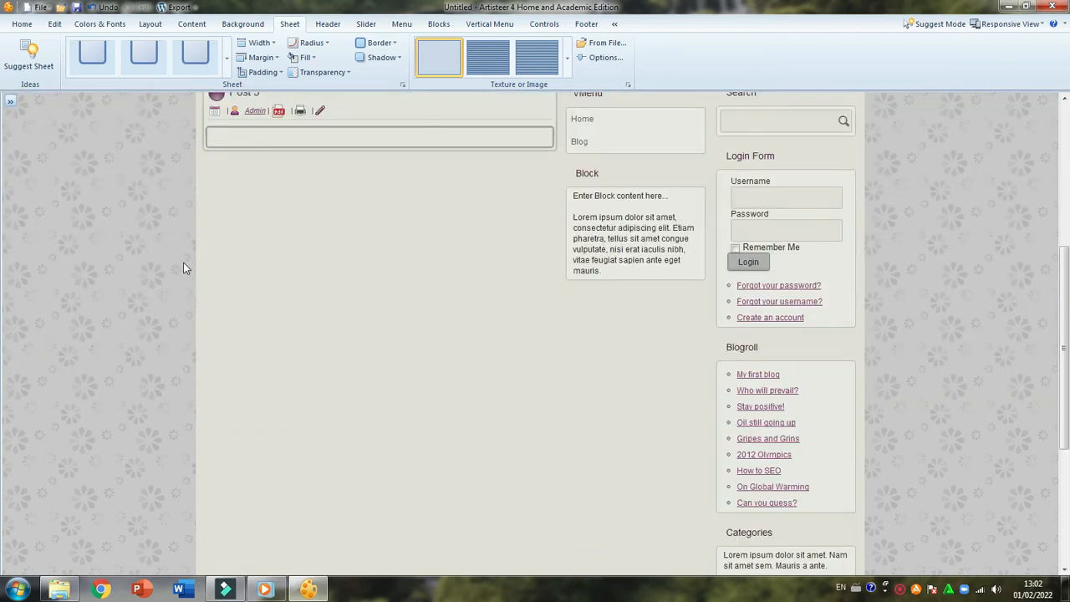
pyautogui.scroll(4, 185, 267)
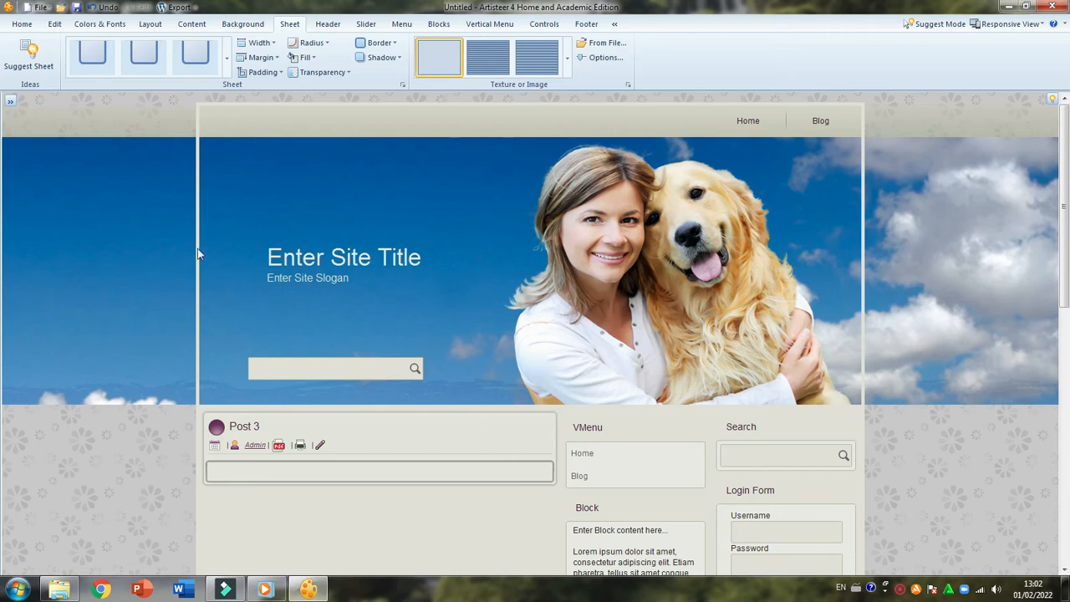
# Show the export and publishing formats available for the template, including WordPress Theme, and close the list without exporting
pyautogui.click(22, 23)
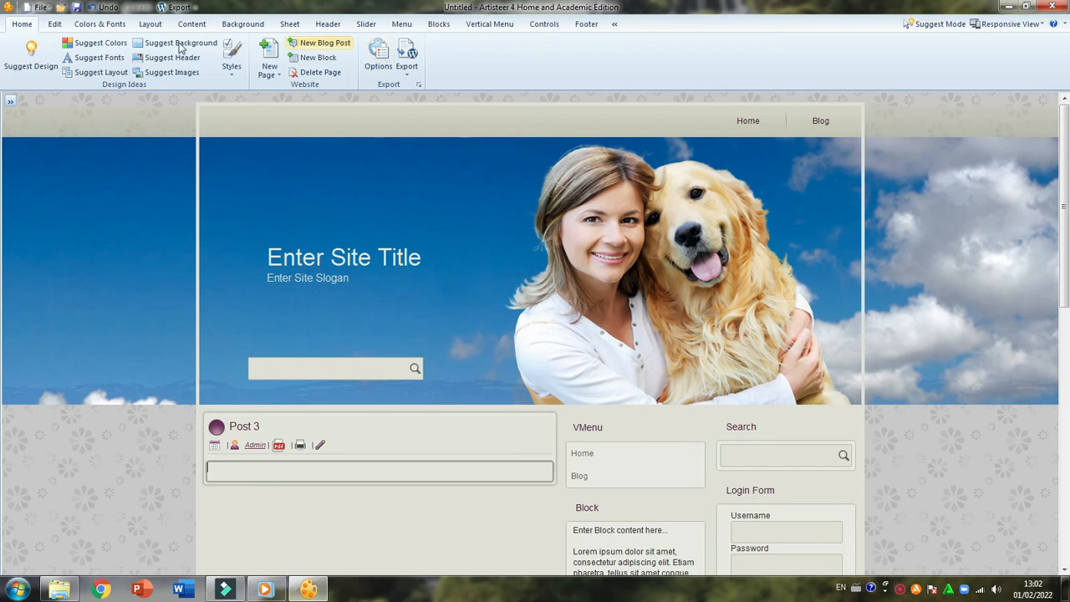
pyautogui.click(408, 73)
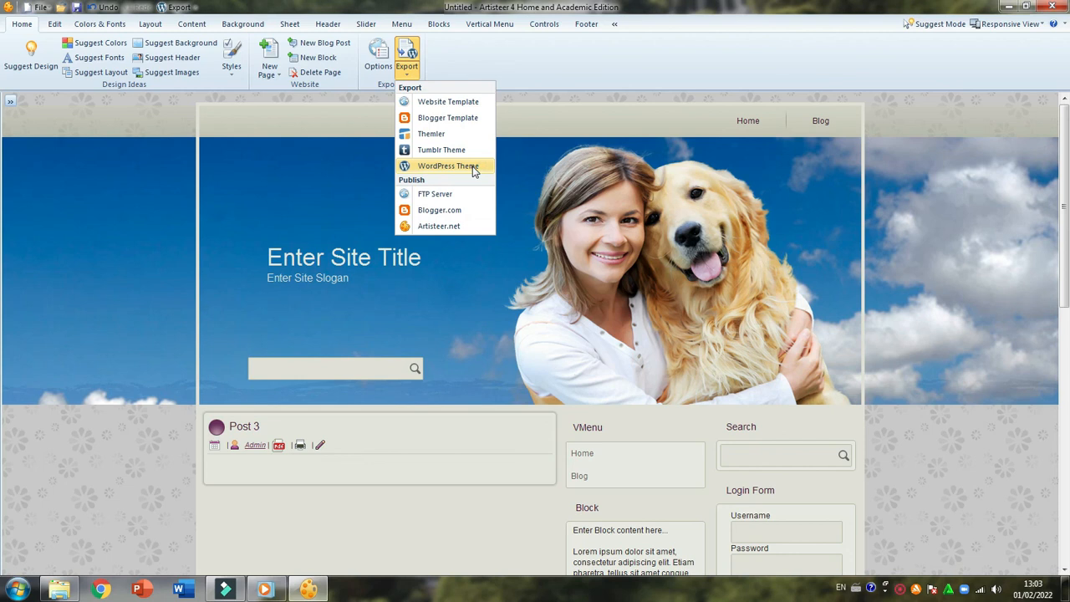
pyautogui.click(738, 83)
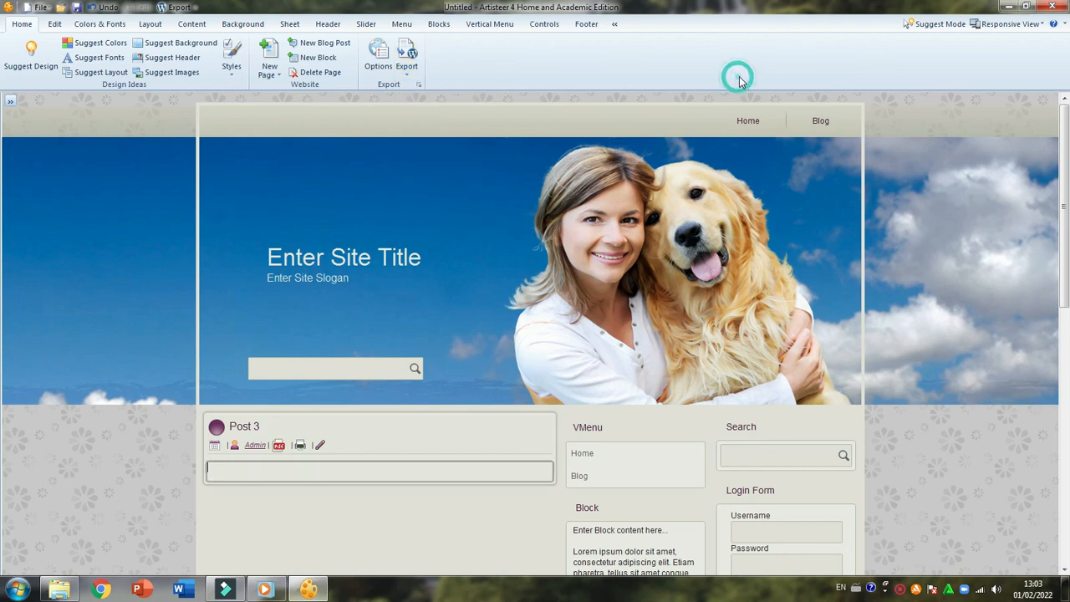